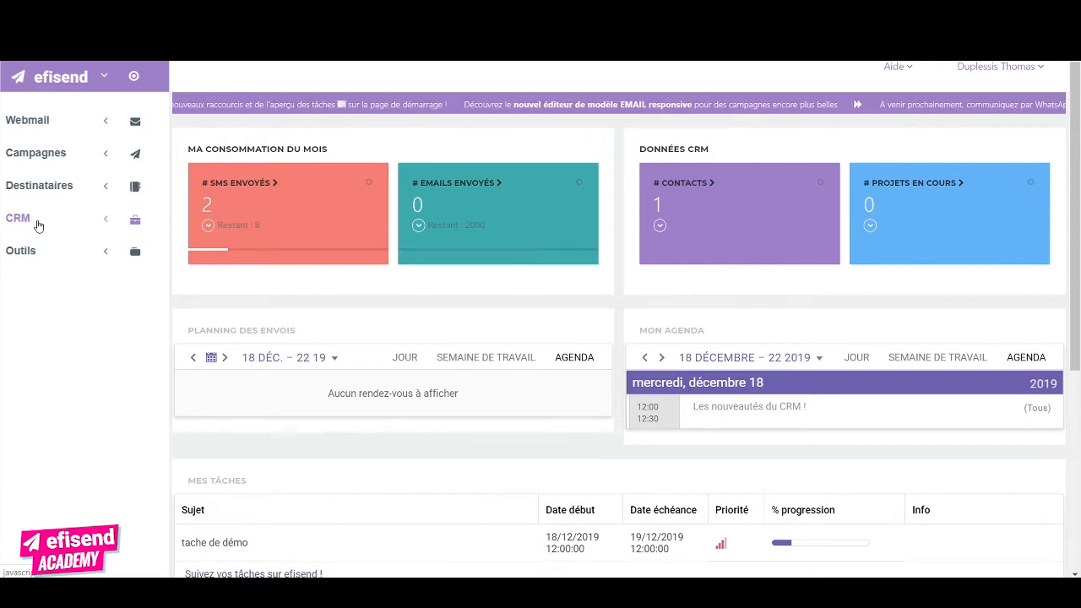
Open the existing contact's record from the CRM contact list
{"action": "left_click", "coordinate": [38, 225]}
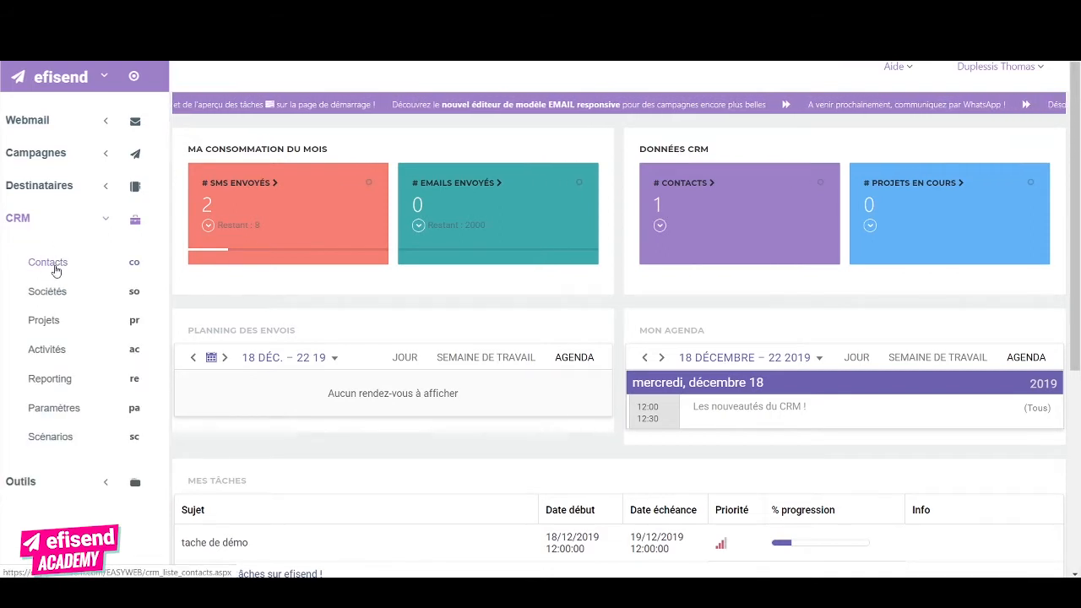
{"action": "left_click", "coordinate": [52, 265]}
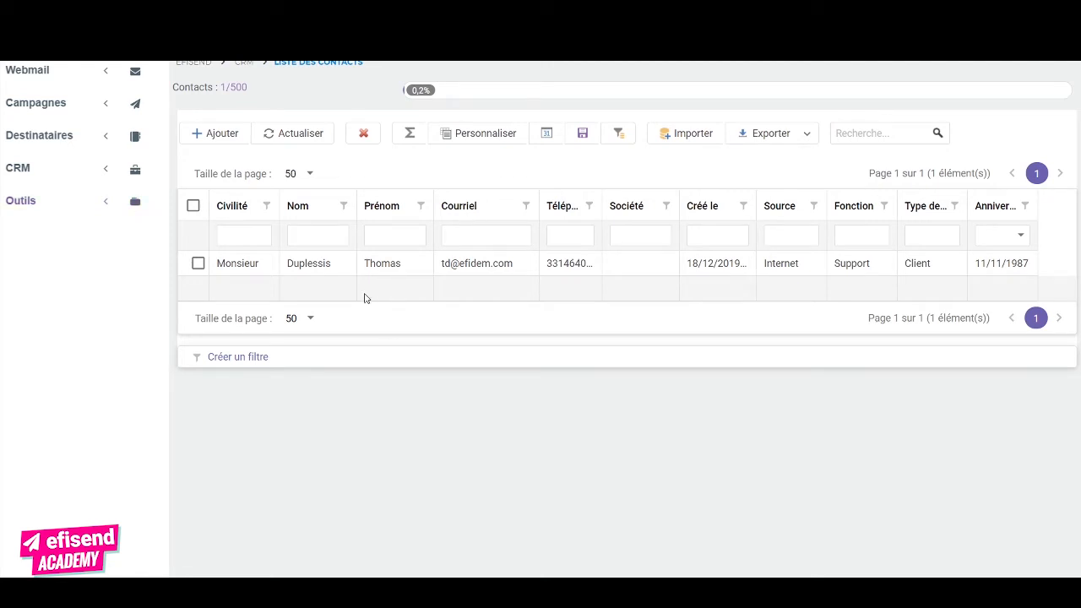
{"action": "left_click", "coordinate": [365, 267]}
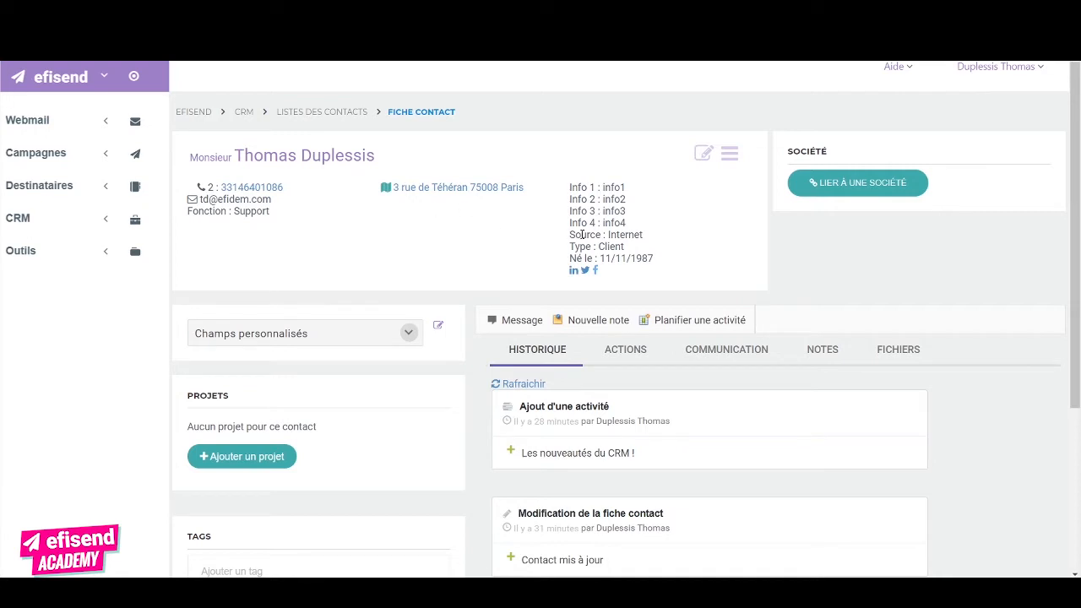
Review the contact's source, type and Info 1 to Info 4 details, and view the available message channels
{"action": "left_click_drag", "start_coordinate": [635, 246], "coordinate": [525, 251]}
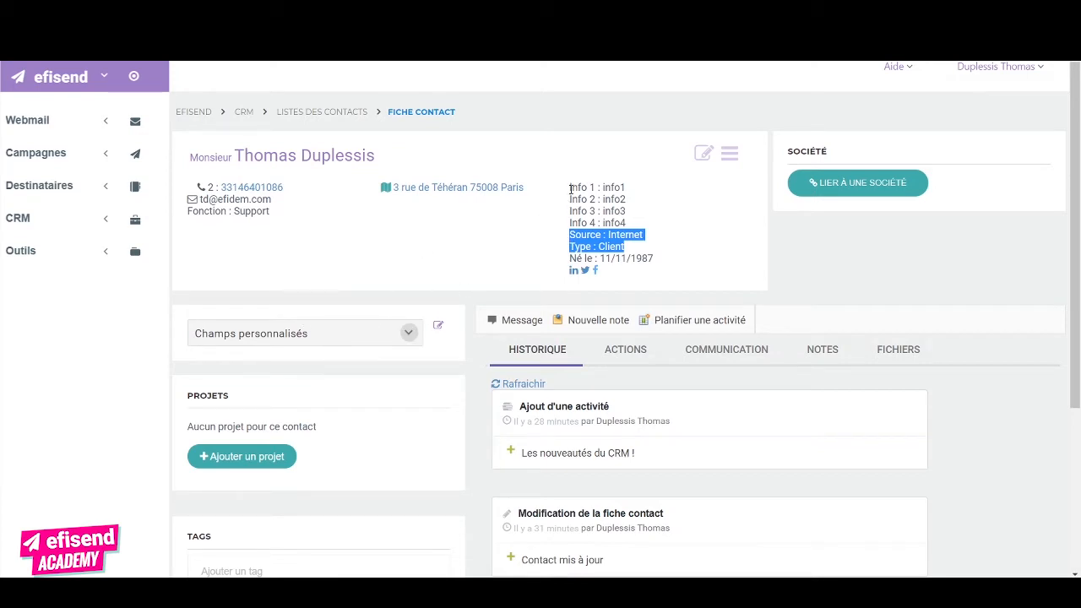
{"action": "left_click_drag", "start_coordinate": [569, 187], "coordinate": [643, 224]}
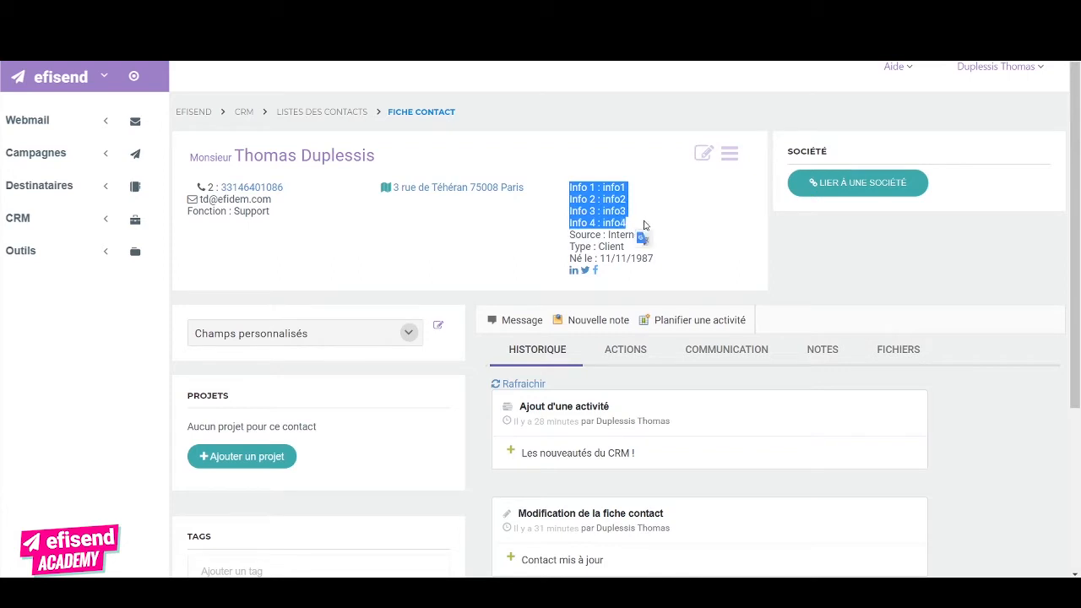
{"action": "scroll", "coordinate": [523, 270], "scroll_direction": "down", "scroll_amount": 1}
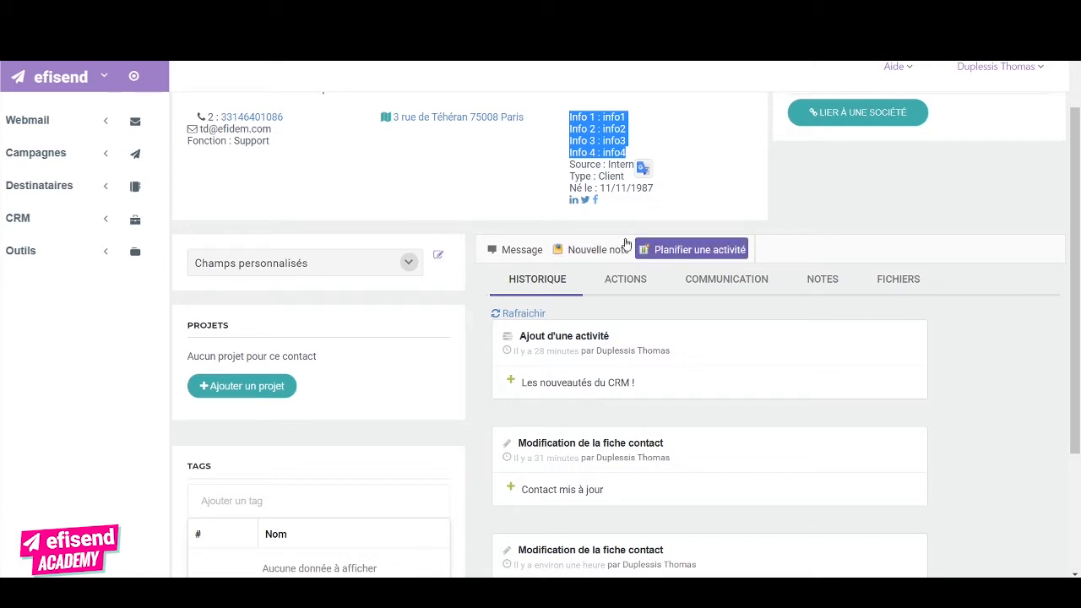
{"action": "left_click", "coordinate": [517, 250]}
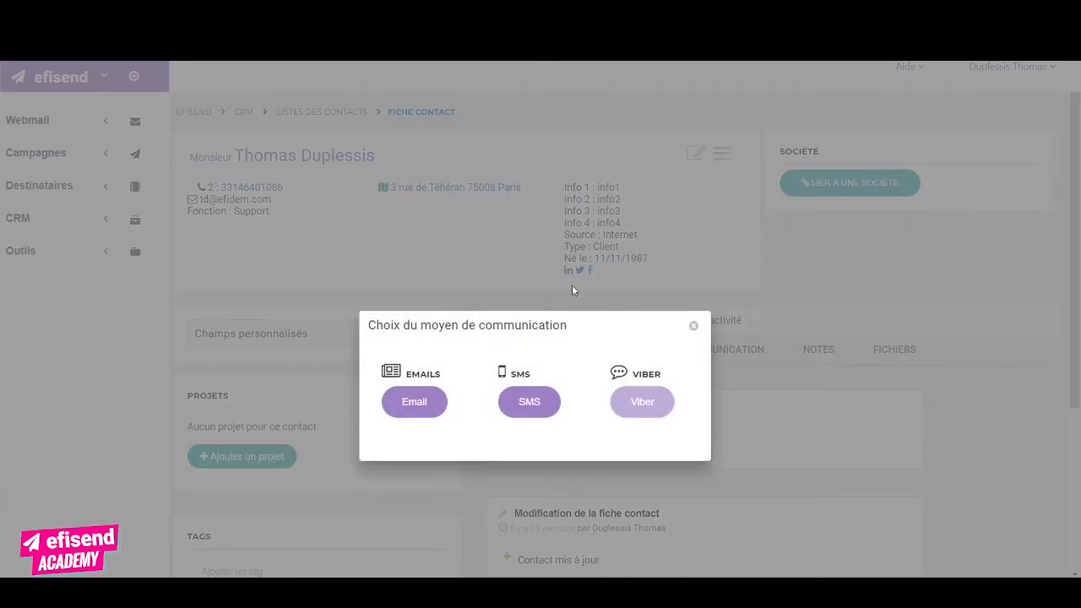
{"action": "left_click", "coordinate": [693, 328]}
{"action": "scroll", "coordinate": [401, 270], "scroll_direction": "down", "scroll_amount": 1}
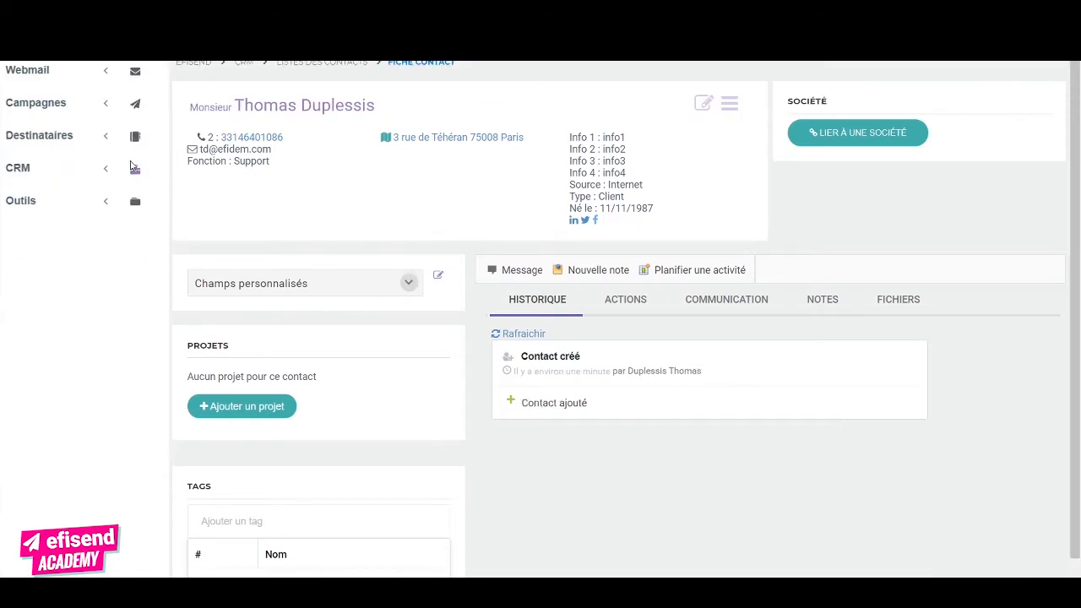
Open the administrator settings for custom fields (Champs personnalisés) in the CRM parameters
{"action": "left_click", "coordinate": [68, 173]}
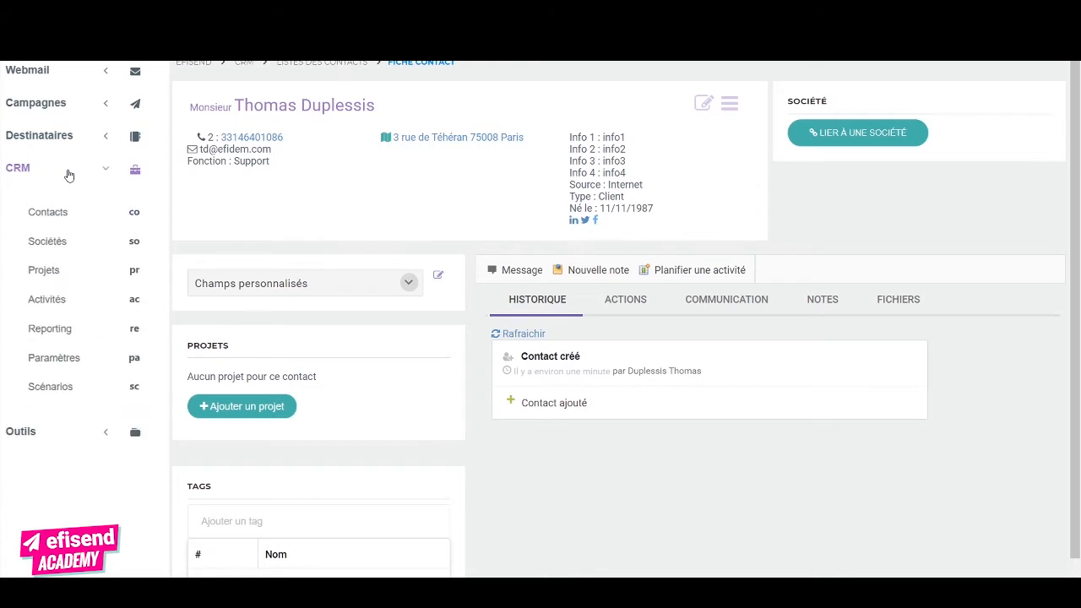
{"action": "left_click", "coordinate": [91, 356]}
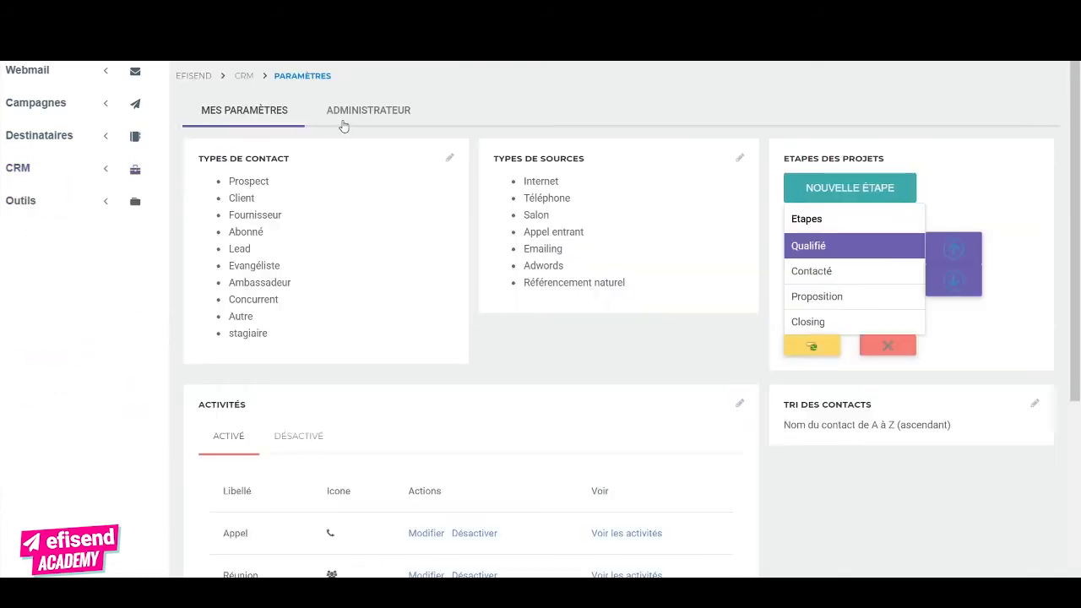
{"action": "left_click", "coordinate": [345, 126]}
{"action": "left_click", "coordinate": [368, 155]}
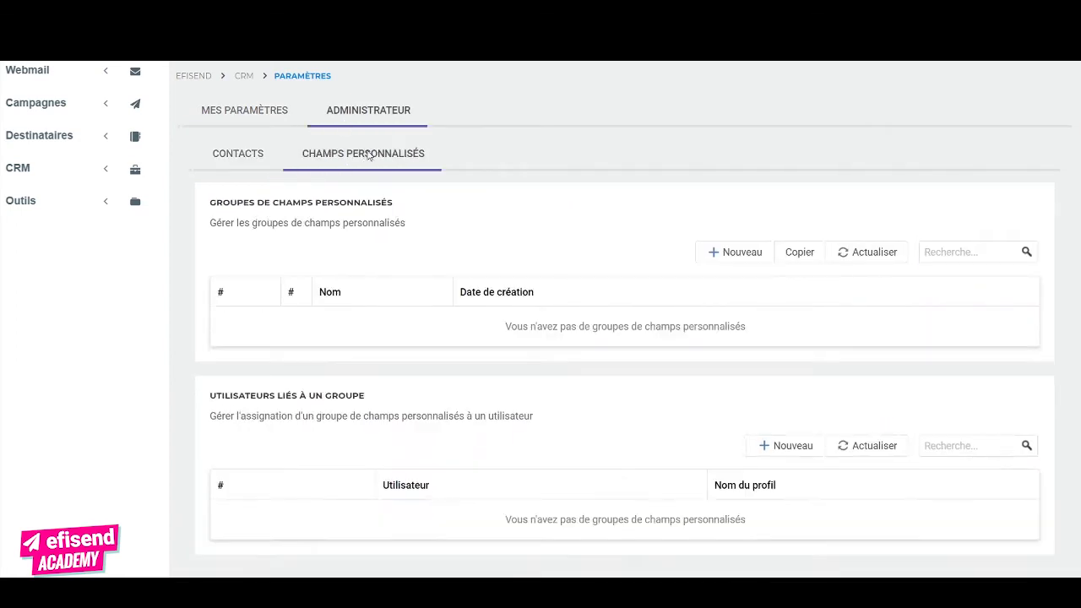
{"action": "scroll", "coordinate": [582, 227], "scroll_direction": "up", "scroll_amount": 1}
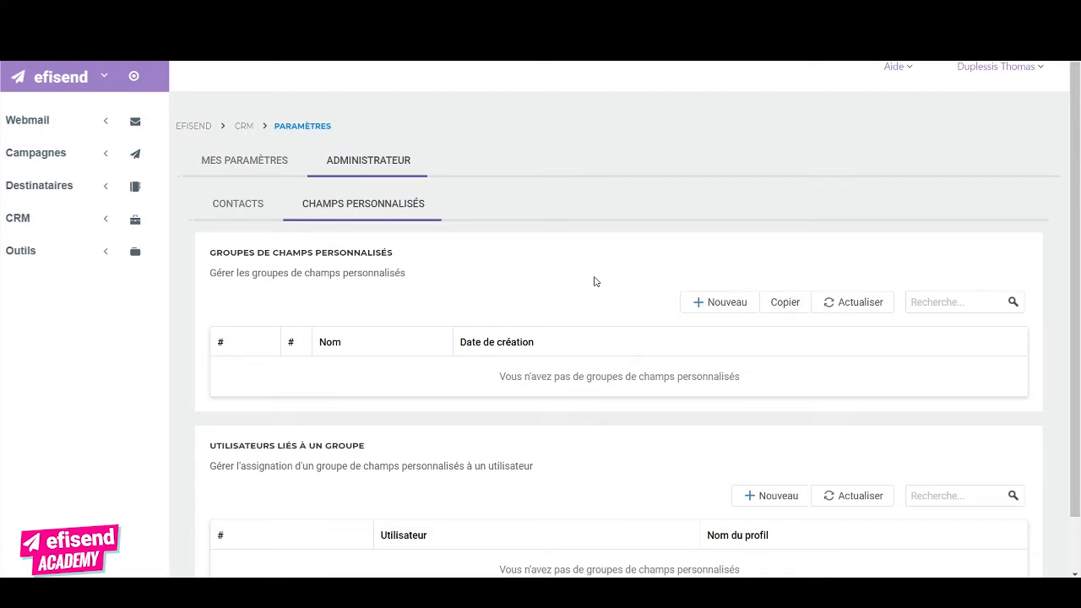
Create a new custom field group named "Formation"
{"action": "left_click", "coordinate": [708, 304]}
{"action": "left_click", "coordinate": [462, 129]}
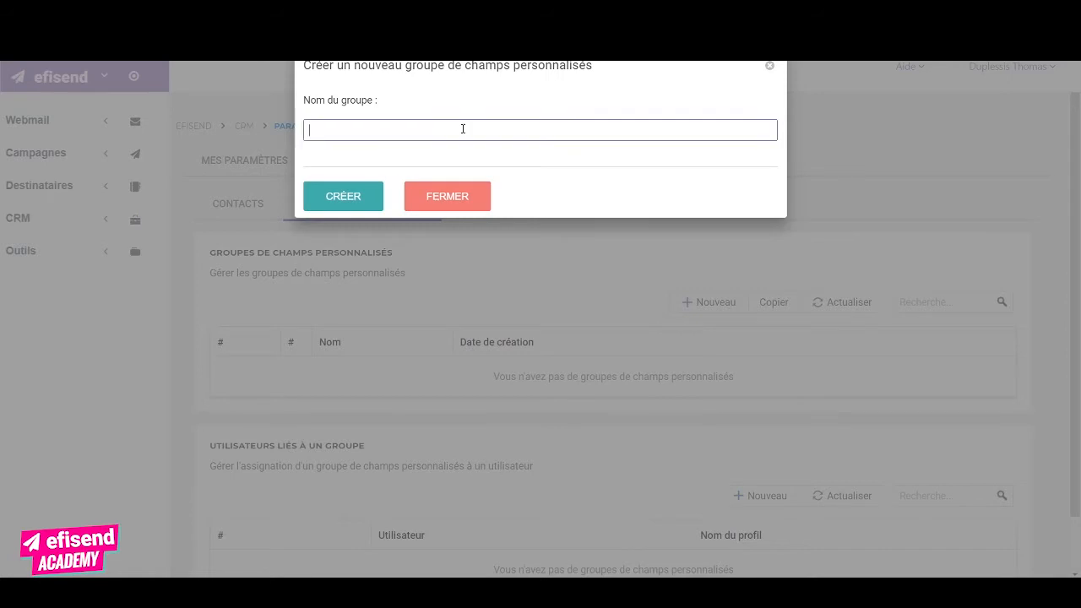
{"action": "type", "text": "Formation"}
{"action": "left_click", "coordinate": [327, 206]}
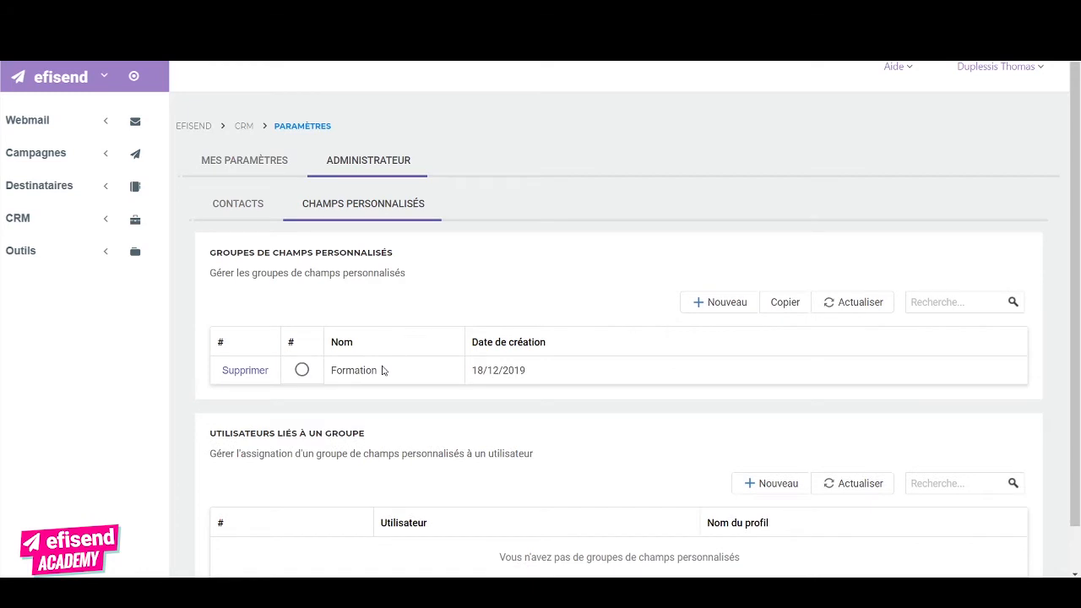
Add a custom field named "OPCO" of type Texte to the Formation group and save it
{"action": "left_click", "coordinate": [381, 370]}
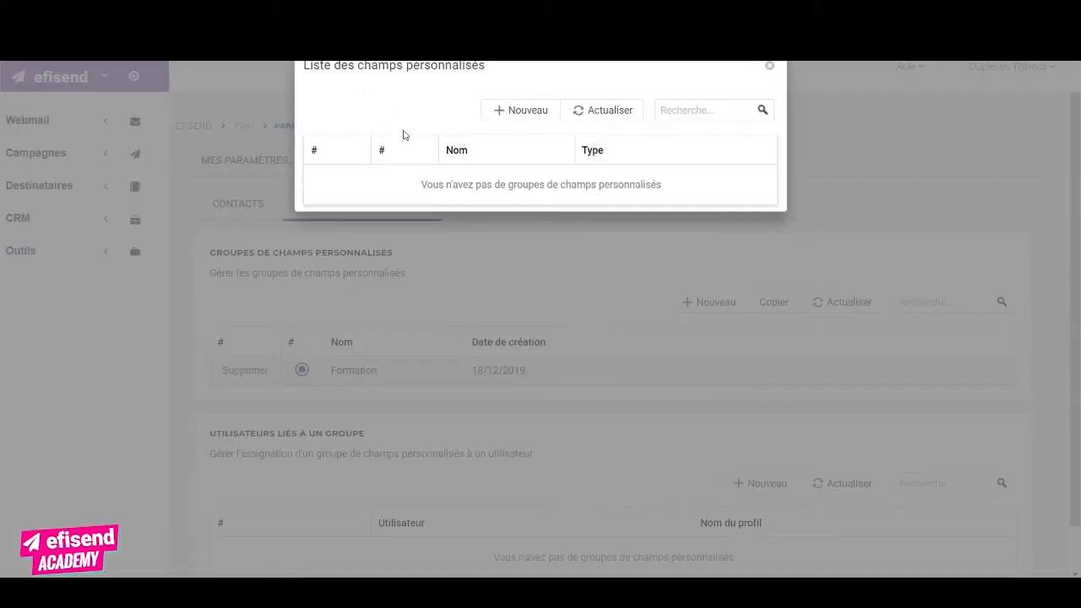
{"action": "left_click", "coordinate": [517, 118]}
{"action": "left_click", "coordinate": [482, 128]}
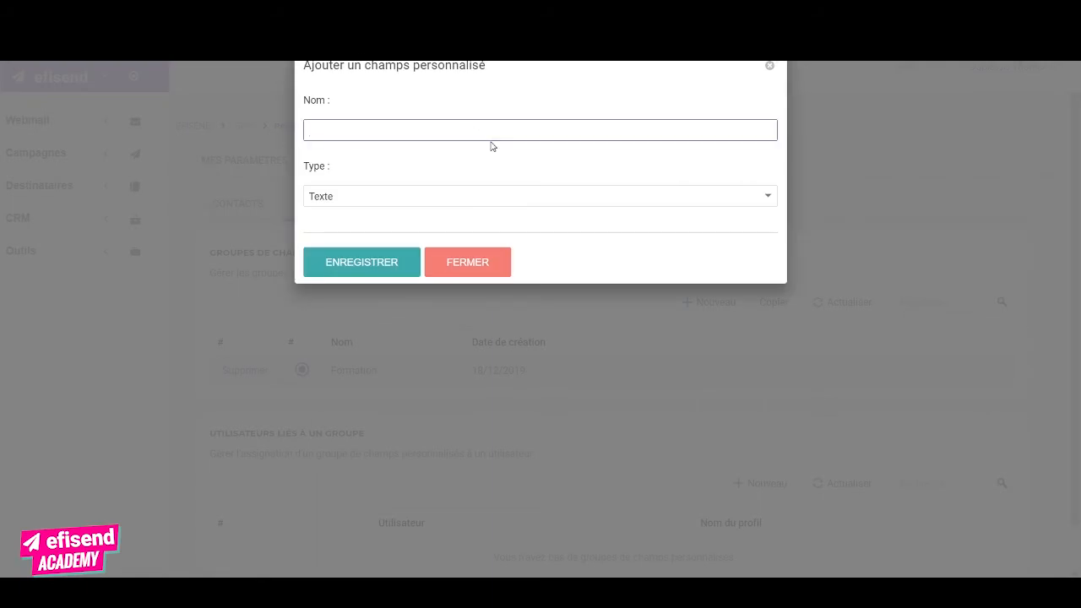
{"action": "type", "text": "OPCO"}
{"action": "key", "text": "Tab"}
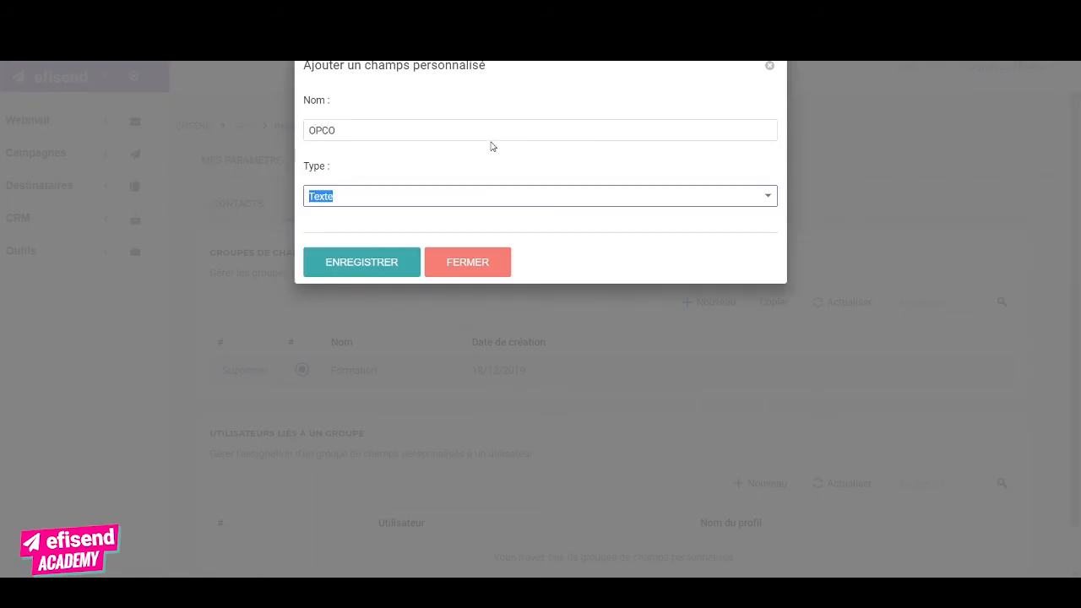
{"action": "left_click", "coordinate": [365, 267]}
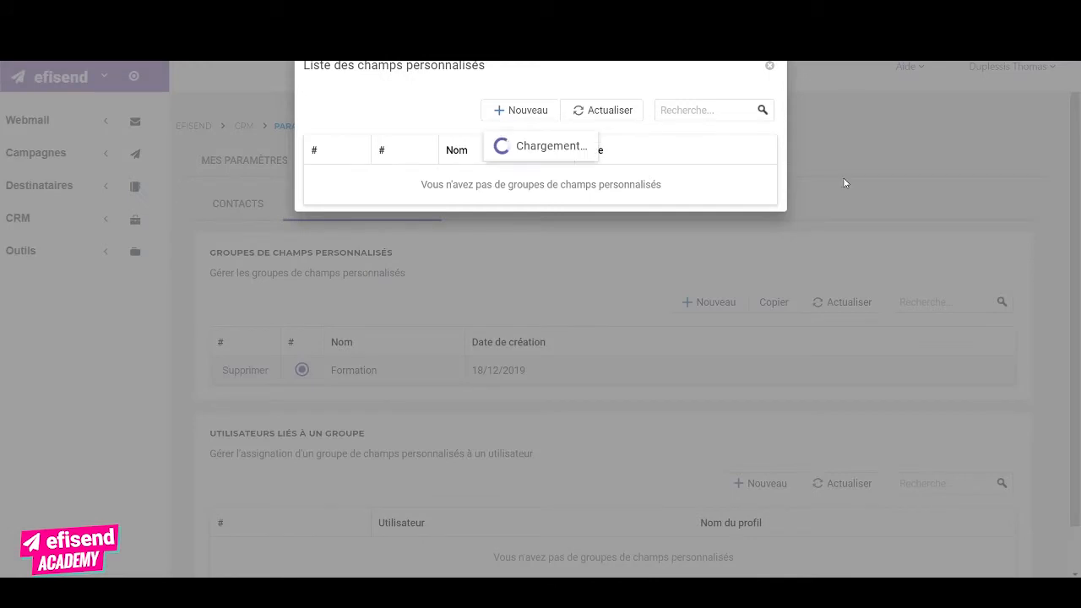
Add a custom field named "Taux de prise en charge" of type Numérique entier and save it
{"action": "left_click", "coordinate": [524, 110]}
{"action": "left_click", "coordinate": [414, 132]}
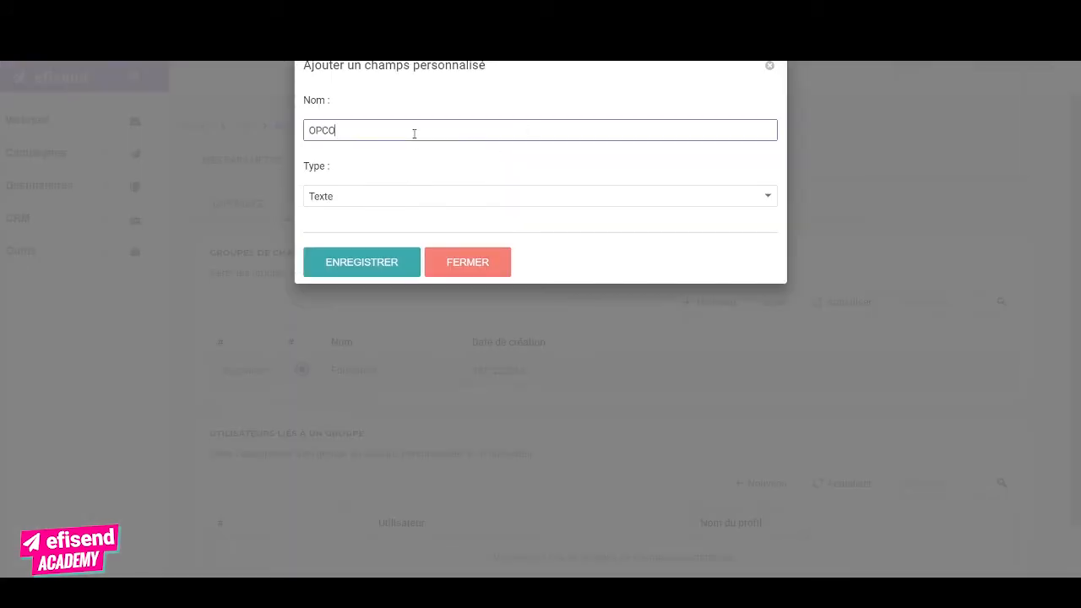
{"action": "double_click", "coordinate": [442, 140]}
{"action": "type", "text": "Taux de prise en charge"}
{"action": "left_click", "coordinate": [422, 195]}
{"action": "left_click", "coordinate": [457, 284]}
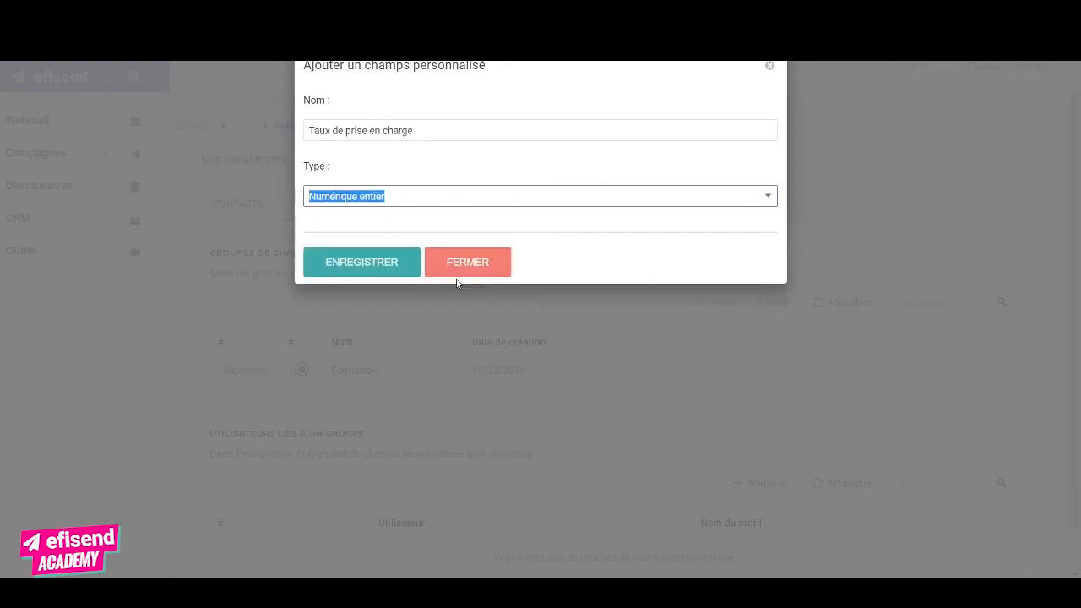
{"action": "left_click", "coordinate": [382, 262]}
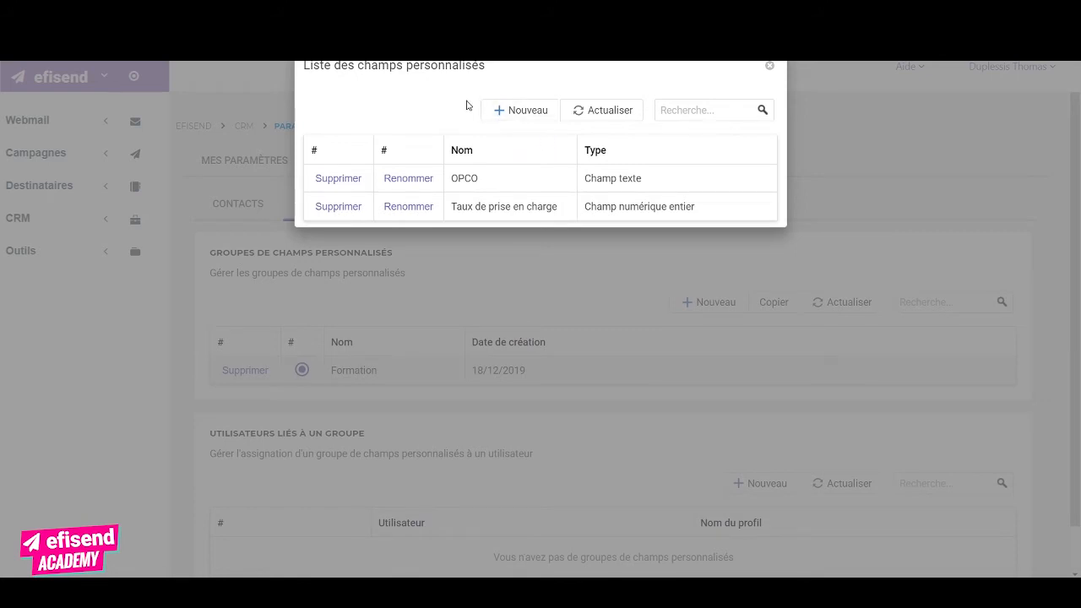
Add a custom field named "Dernière session de formation" of type Date and save it
{"action": "left_click", "coordinate": [504, 113]}
{"action": "left_click", "coordinate": [429, 130]}
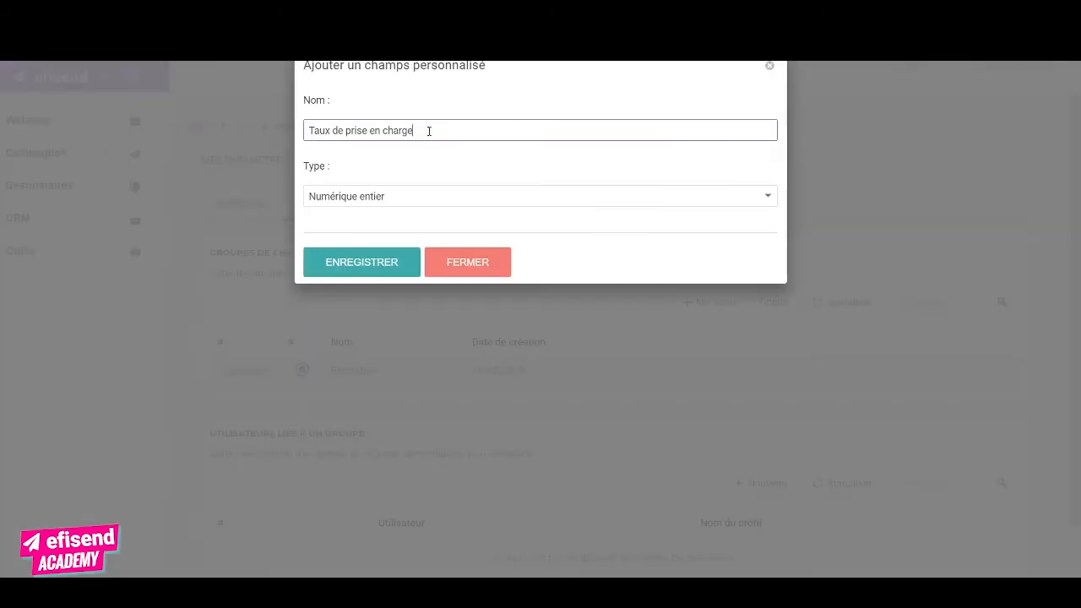
{"action": "key", "text": "ctrl+a"}
{"action": "type", "text": "Dernière session de formatio"}
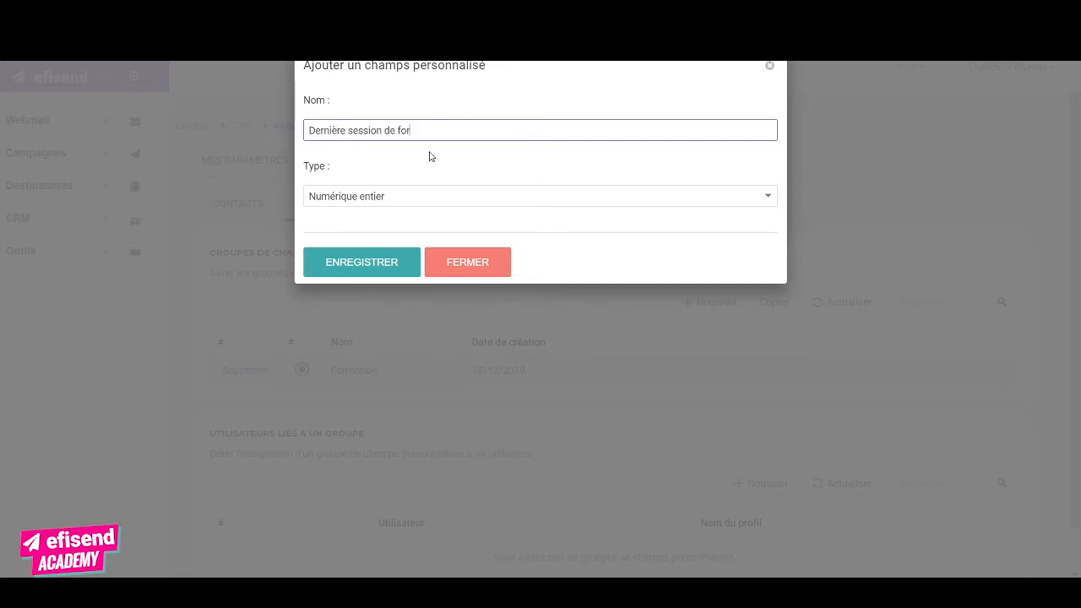
{"action": "left_click", "coordinate": [763, 195]}
{"action": "left_click", "coordinate": [518, 239]}
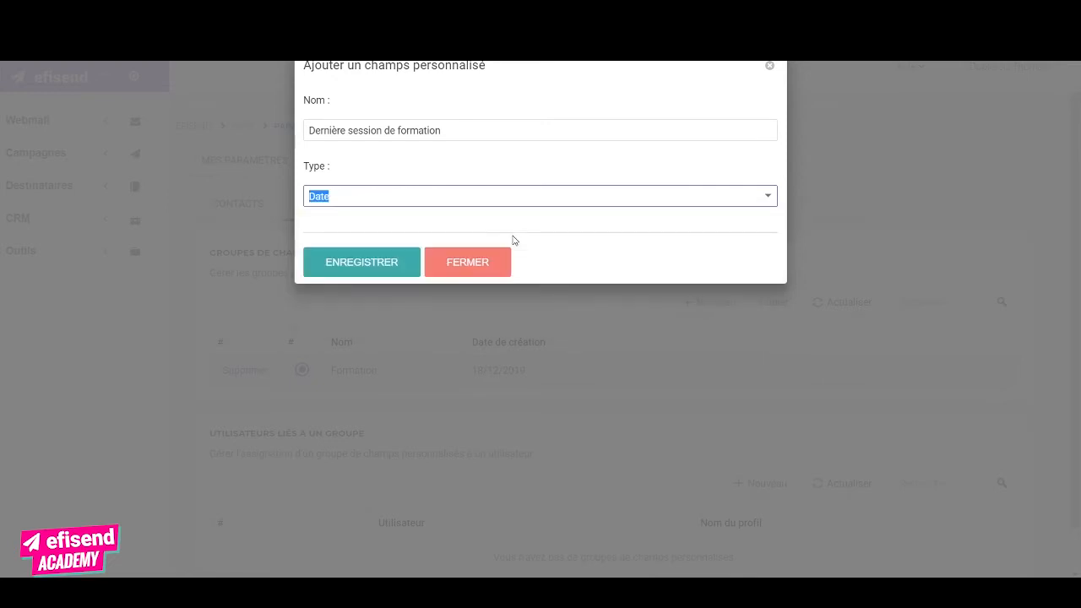
{"action": "left_click", "coordinate": [388, 260]}
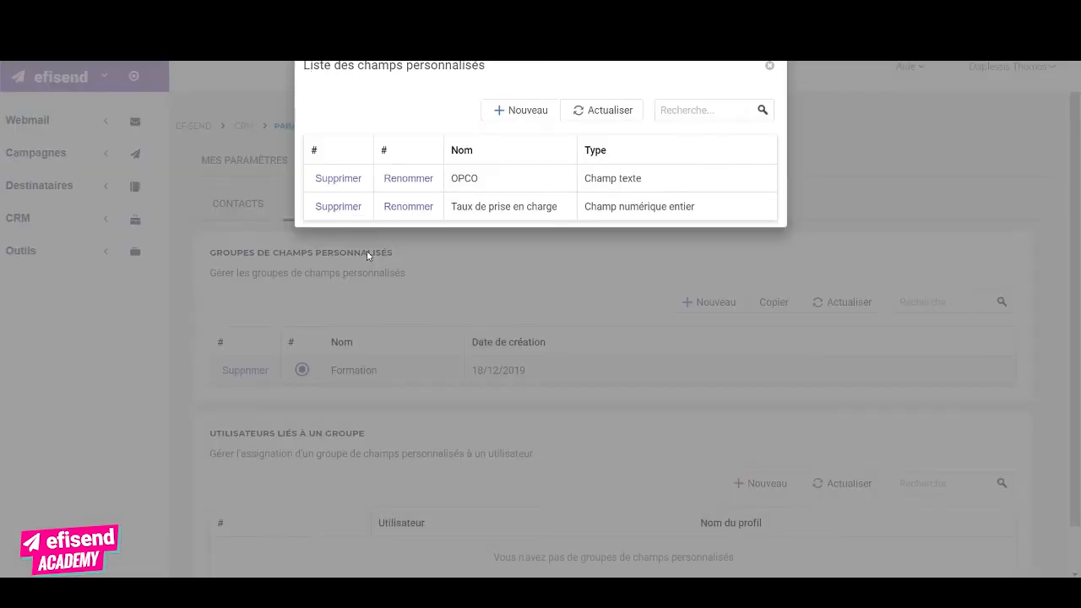
Add another Date custom field named "Prochaine session de formation" and save it
{"action": "left_click", "coordinate": [541, 110]}
{"action": "left_click", "coordinate": [440, 130]}
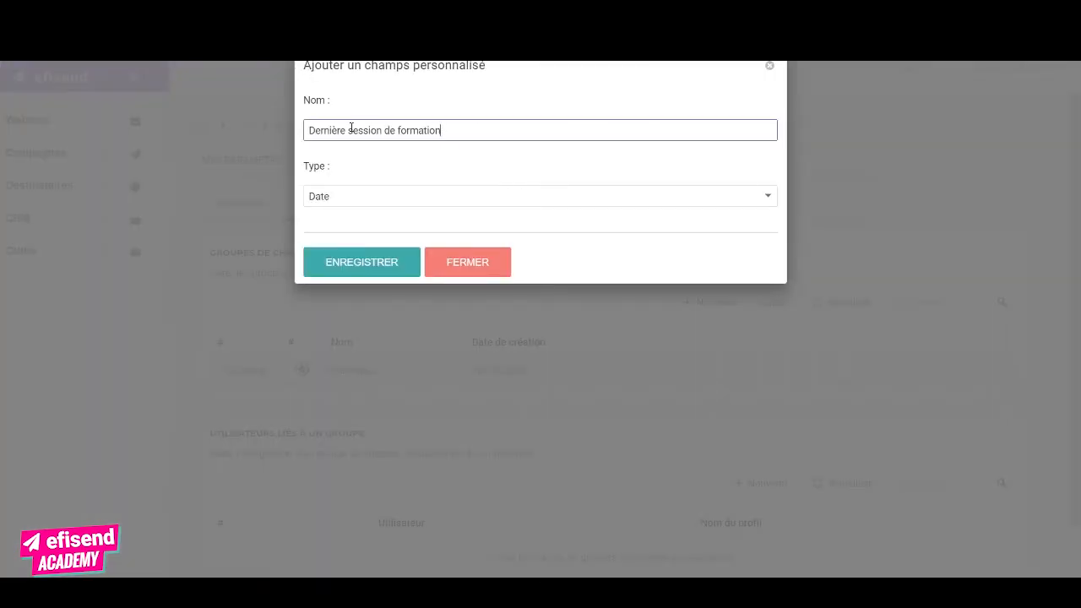
{"action": "double_click", "coordinate": [345, 128]}
{"action": "type", "text": "Prochaine"}
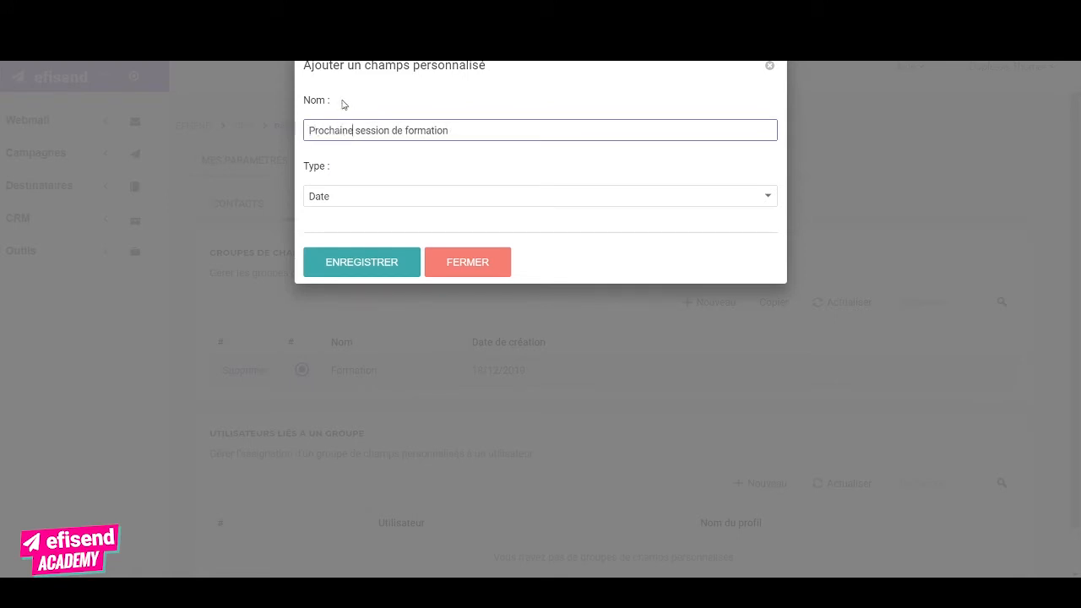
{"action": "left_click", "coordinate": [380, 261]}
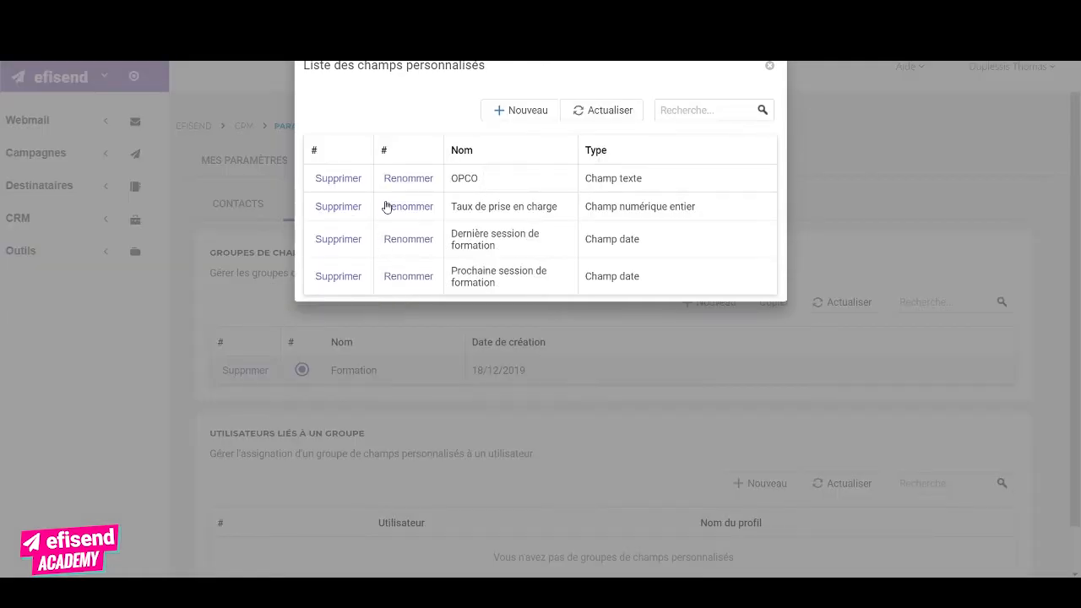
Add a custom field named "Formation suivie" of type Texte and save it
{"action": "left_click", "coordinate": [525, 110]}
{"action": "triple_click", "coordinate": [407, 130]}
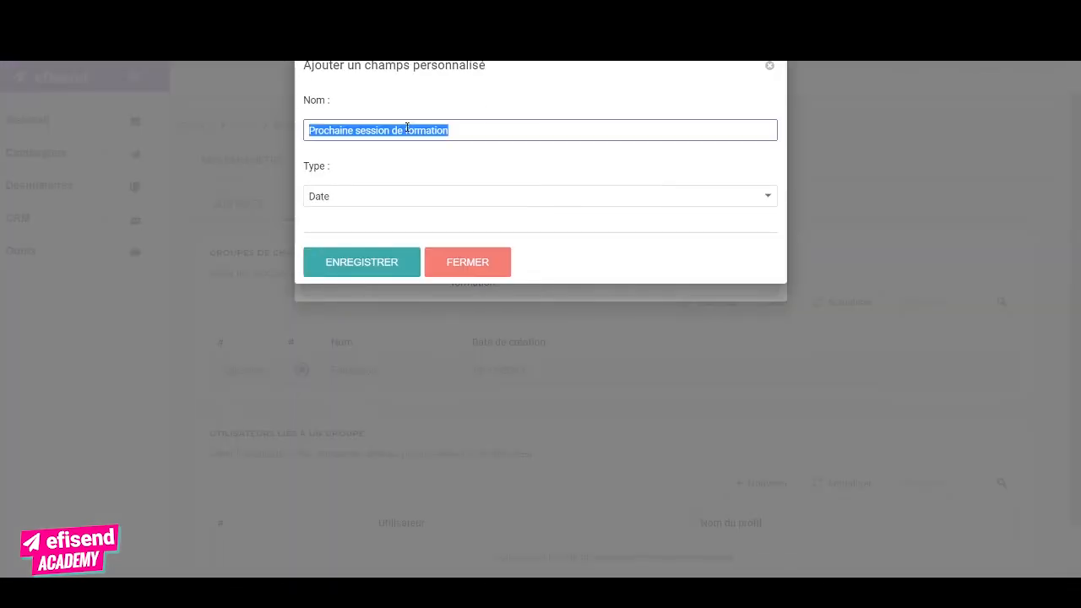
{"action": "type", "text": "Formation suivie"}
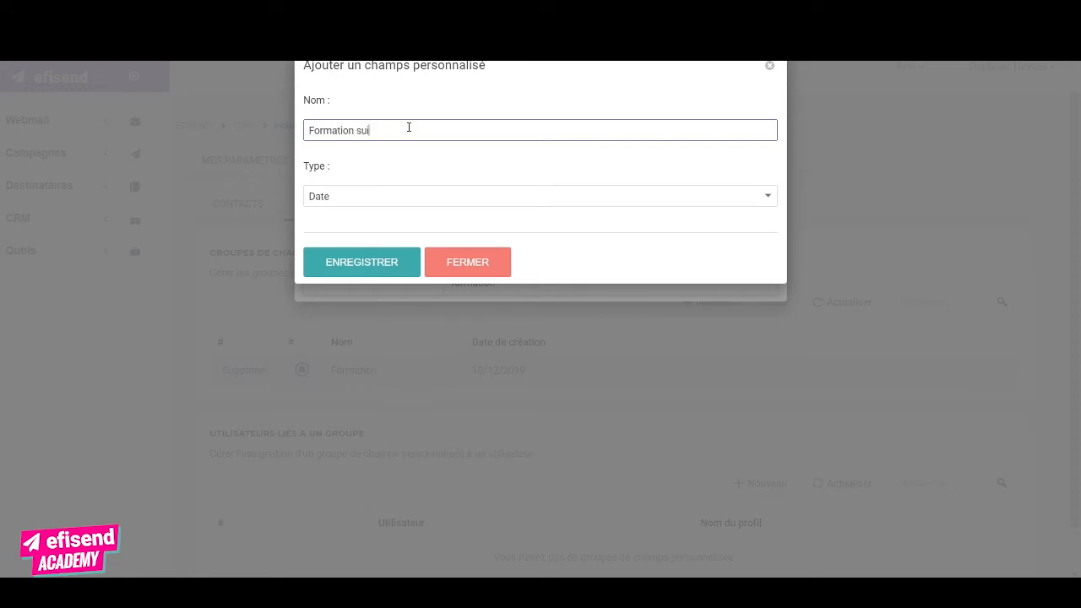
{"action": "left_click", "coordinate": [400, 195]}
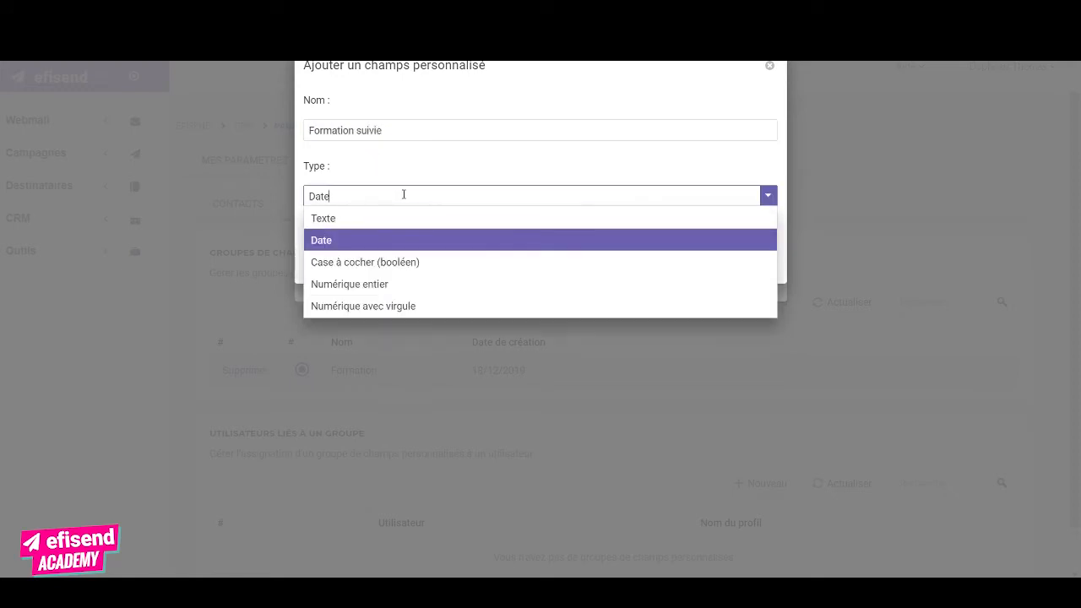
{"action": "left_click", "coordinate": [410, 217]}
{"action": "left_click", "coordinate": [330, 262]}
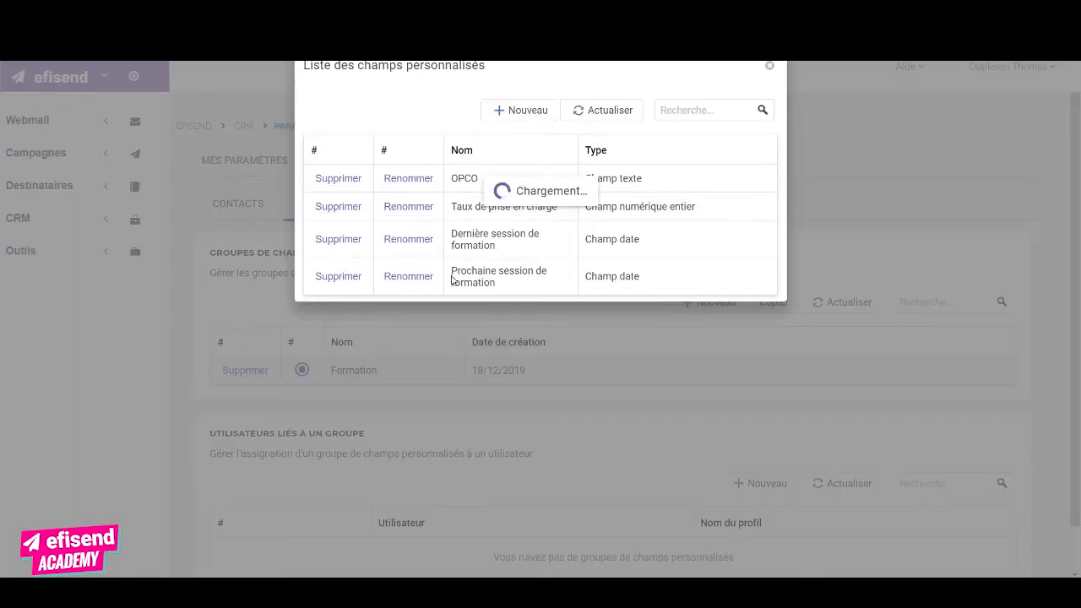
Add a custom field named "Formation validée" of type Case à cocher (booléen) and save it
{"action": "left_click", "coordinate": [516, 110]}
{"action": "left_click", "coordinate": [459, 131]}
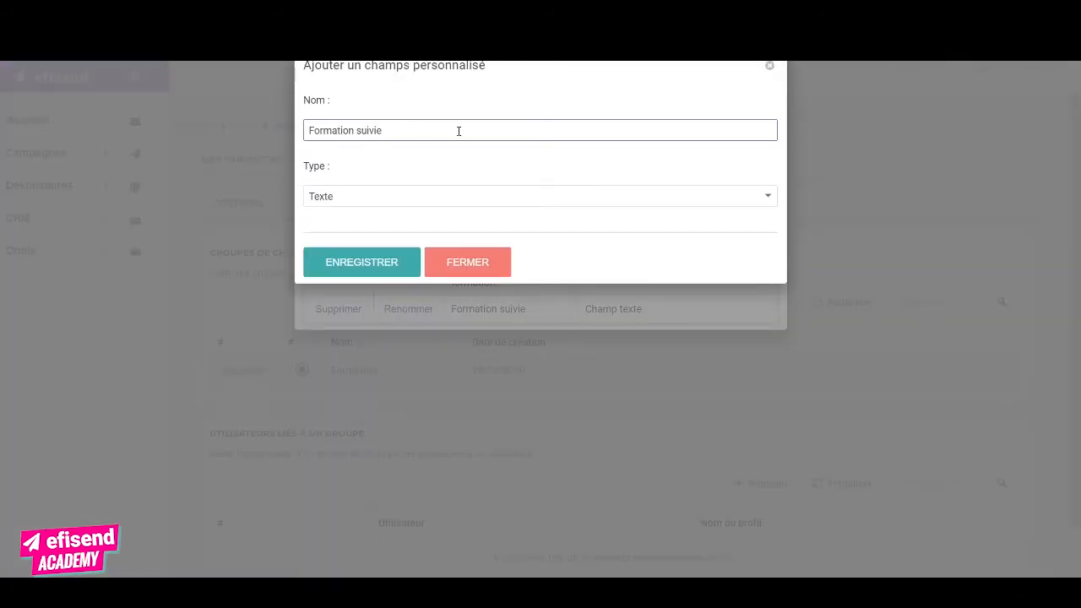
{"action": "key", "text": "BackSpace"}
{"action": "key", "text": "BackSpace"}
{"action": "key", "text": "BackSpace"}
{"action": "key", "text": "BackSpace"}
{"action": "type", "text": "validée"}
{"action": "left_click", "coordinate": [442, 200]}
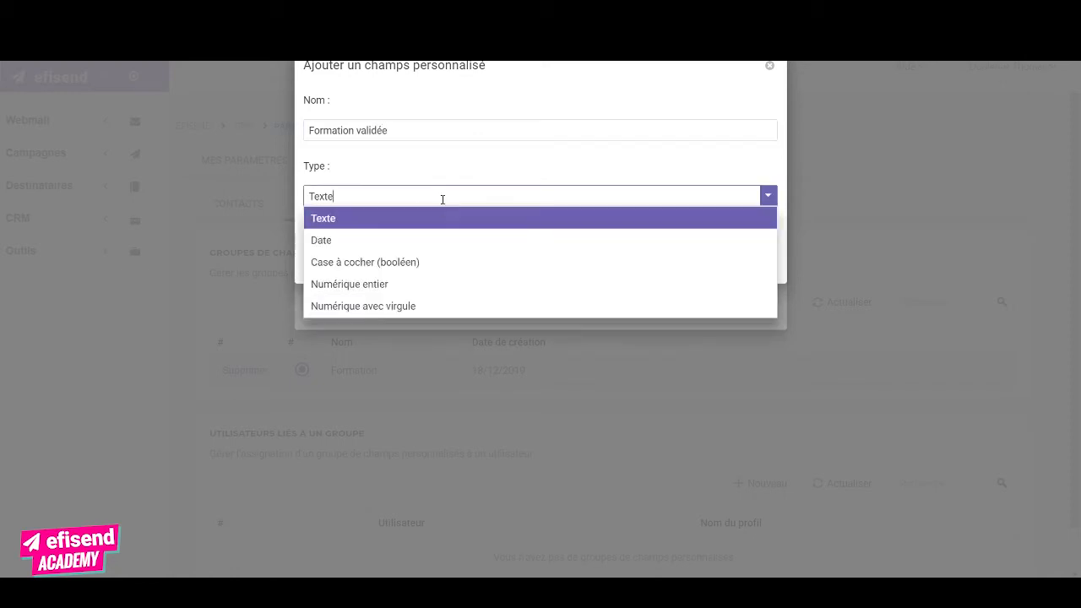
{"action": "left_click", "coordinate": [466, 264]}
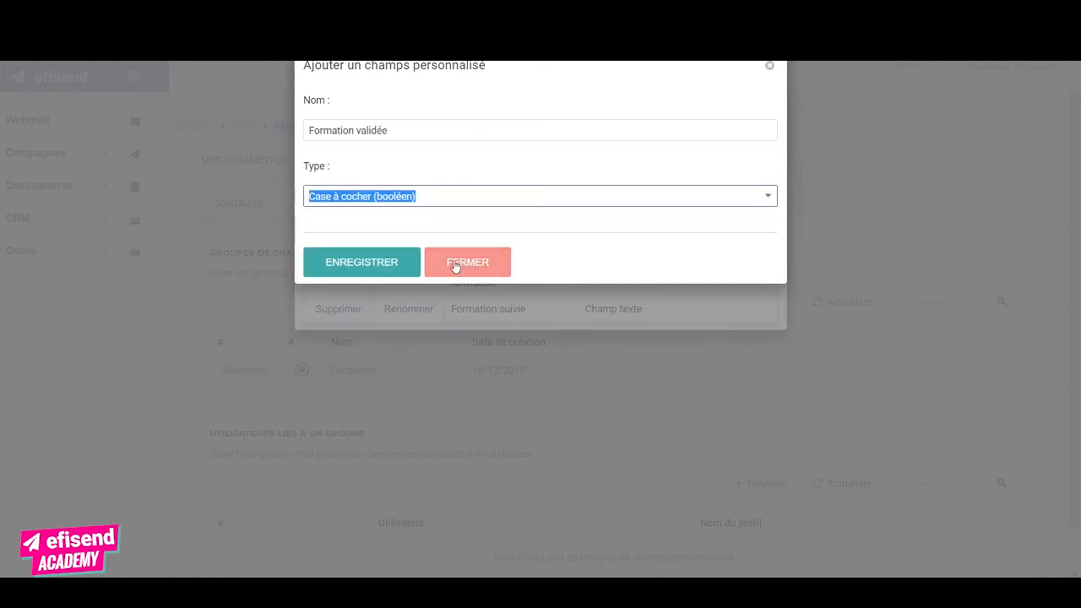
{"action": "left_click", "coordinate": [386, 261]}
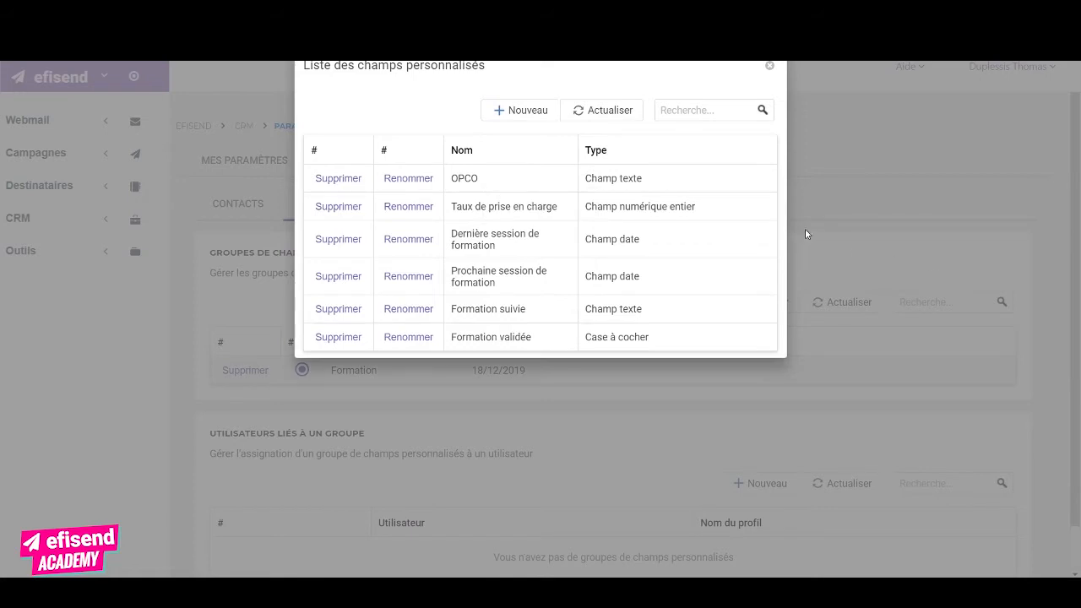
Add a custom field named "Secteur d'activité" of type Texte, save it and close the custom fields list
{"action": "left_click", "coordinate": [514, 109]}
{"action": "left_click", "coordinate": [443, 133]}
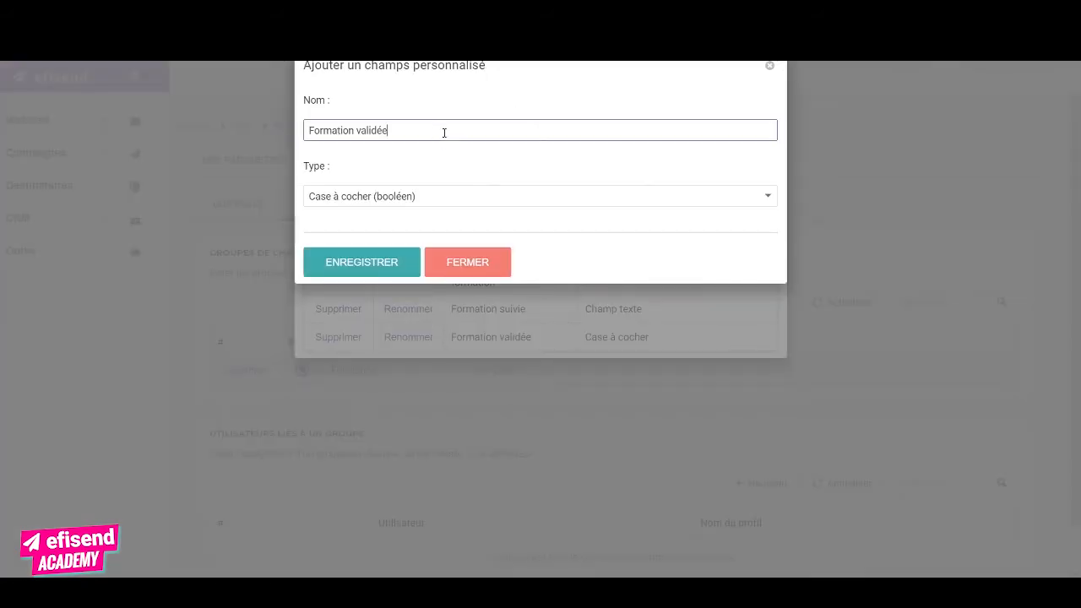
{"action": "key", "text": "ctrl+a"}
{"action": "type", "text": "Secteur d'activité"}
{"action": "key", "text": "Tab"}
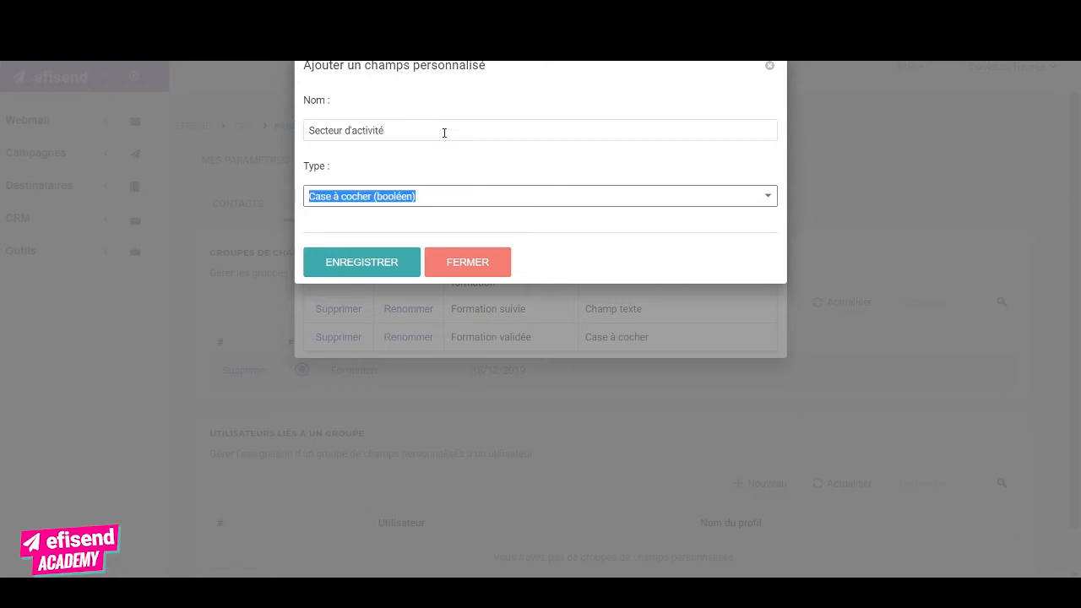
{"action": "left_click", "coordinate": [461, 195]}
{"action": "left_click", "coordinate": [406, 226]}
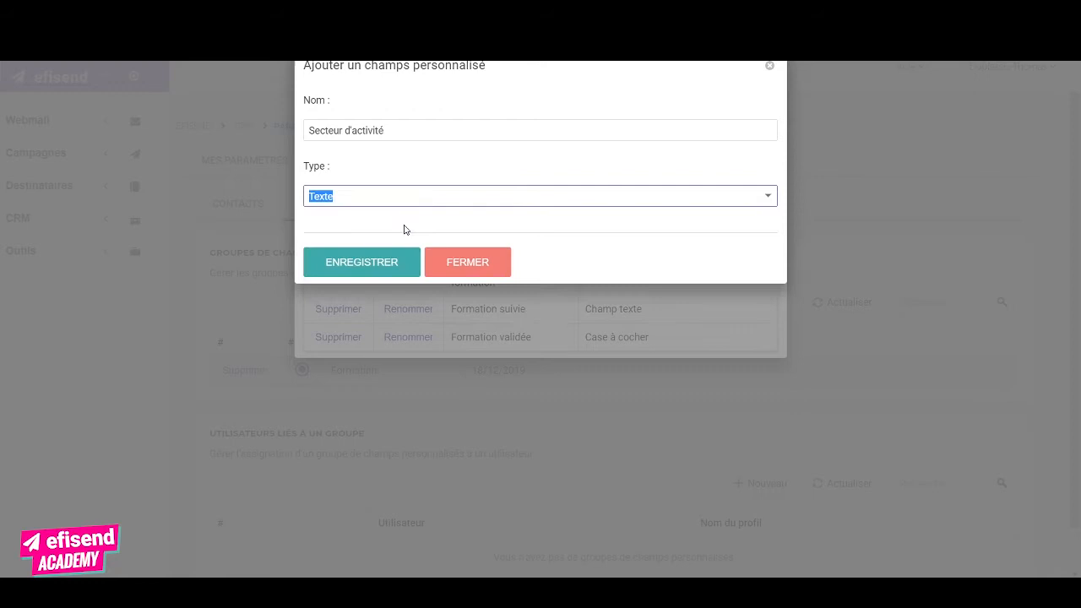
{"action": "left_click", "coordinate": [384, 271]}
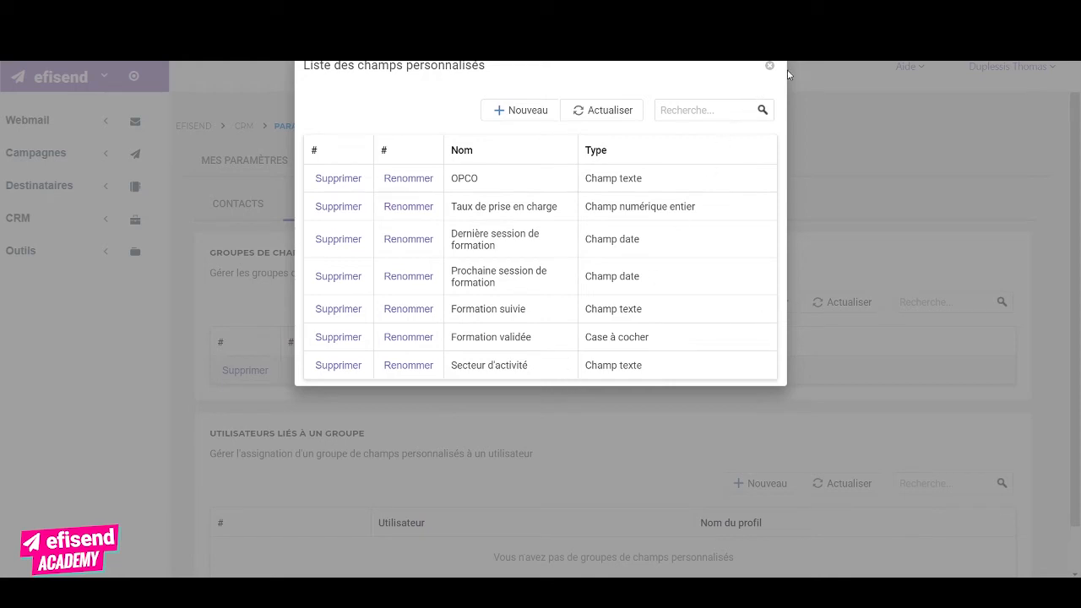
{"action": "left_click", "coordinate": [770, 66]}
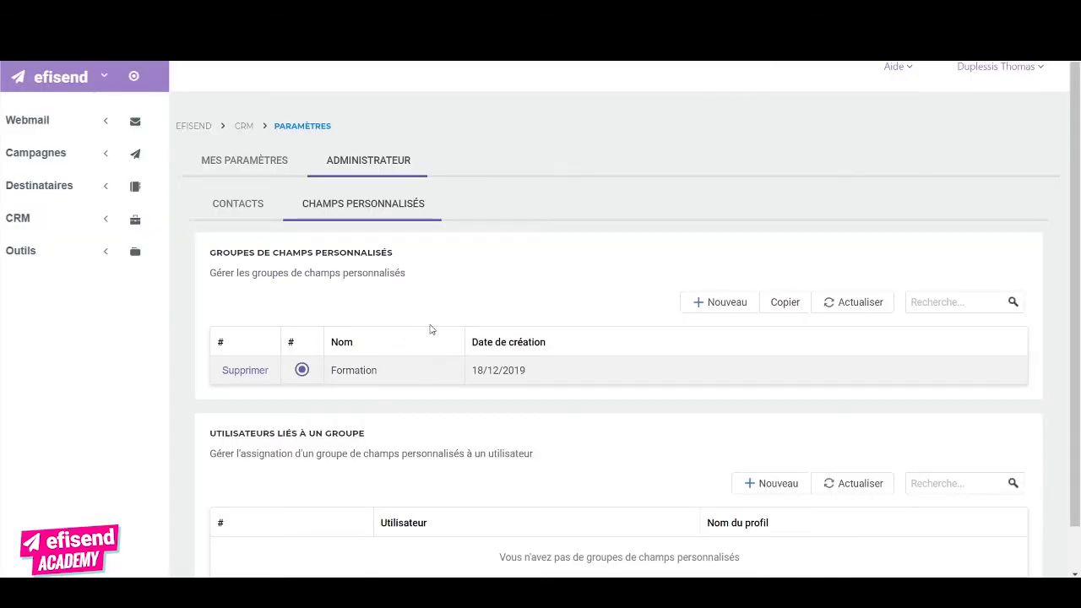
Assign the Formation custom field group to the available user account and save the association
{"action": "scroll", "coordinate": [426, 325], "scroll_direction": "down", "scroll_amount": 1}
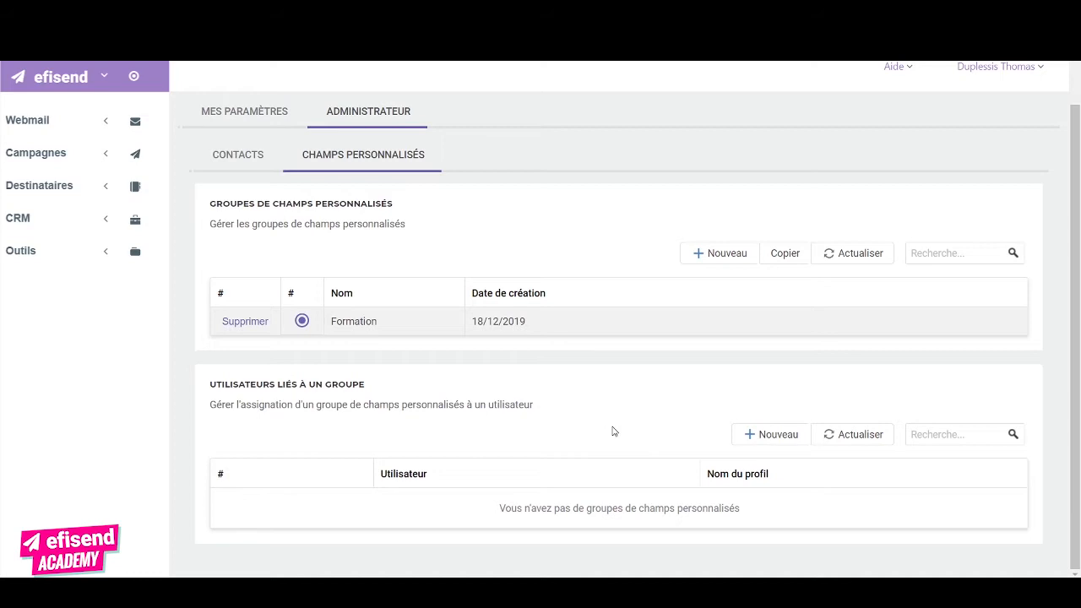
{"action": "left_click", "coordinate": [746, 435]}
{"action": "left_click", "coordinate": [481, 186]}
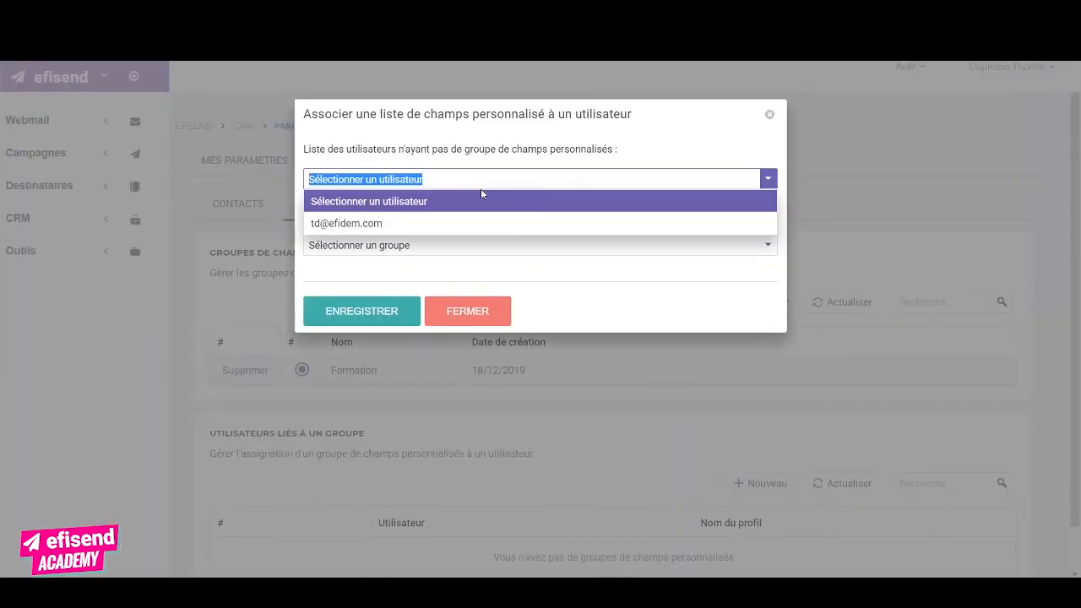
{"action": "left_click", "coordinate": [444, 224]}
{"action": "left_click", "coordinate": [465, 245]}
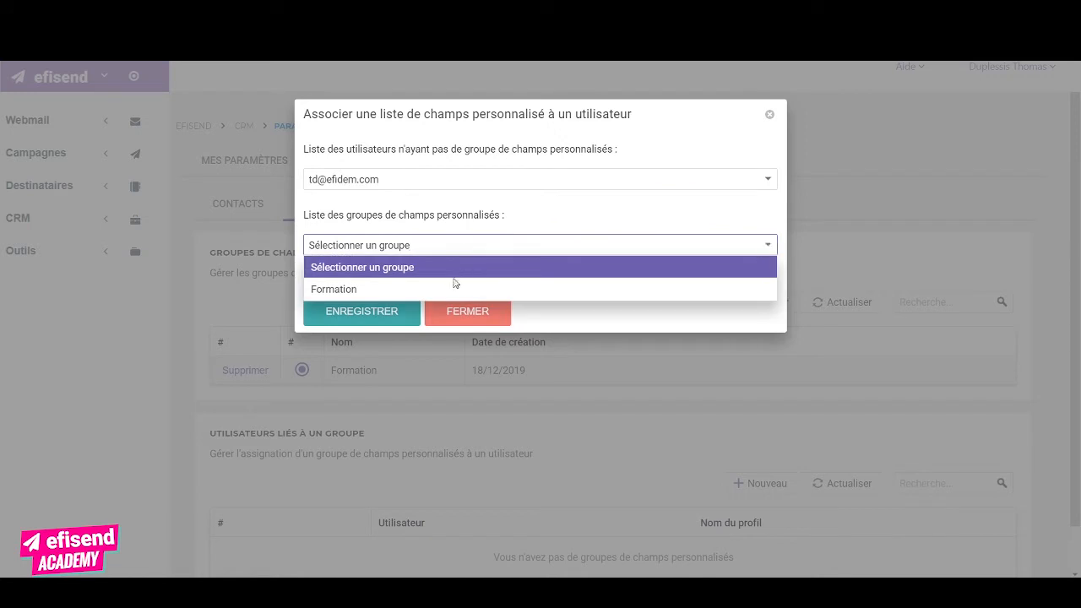
{"action": "left_click", "coordinate": [439, 288]}
{"action": "left_click", "coordinate": [397, 312]}
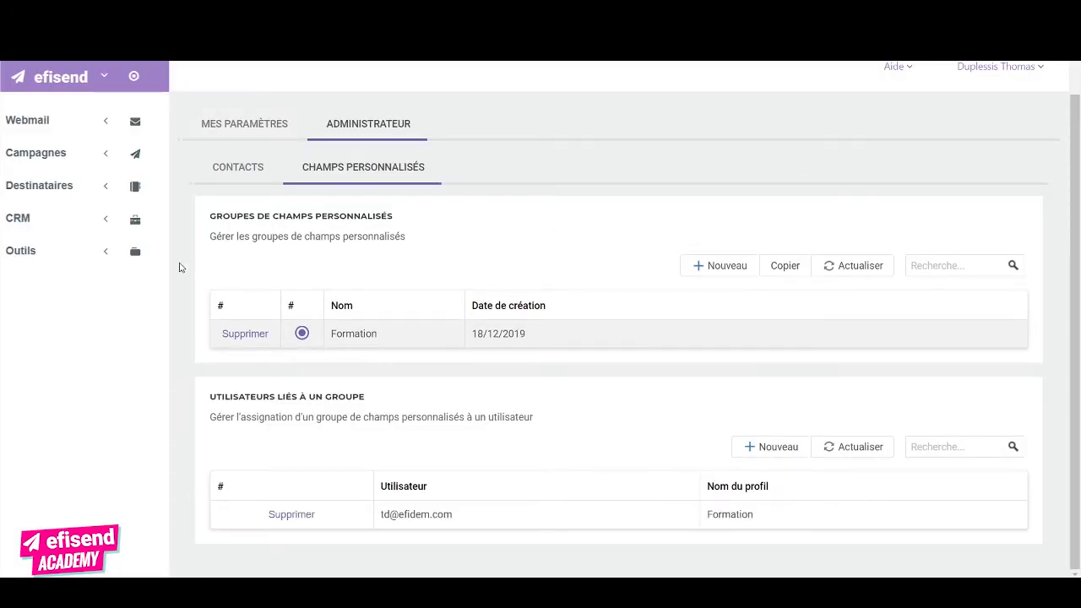
Open the contact's record from the CRM contacts and expand its Champs personnalisés section
{"action": "left_click", "coordinate": [79, 223]}
{"action": "left_click", "coordinate": [76, 262]}
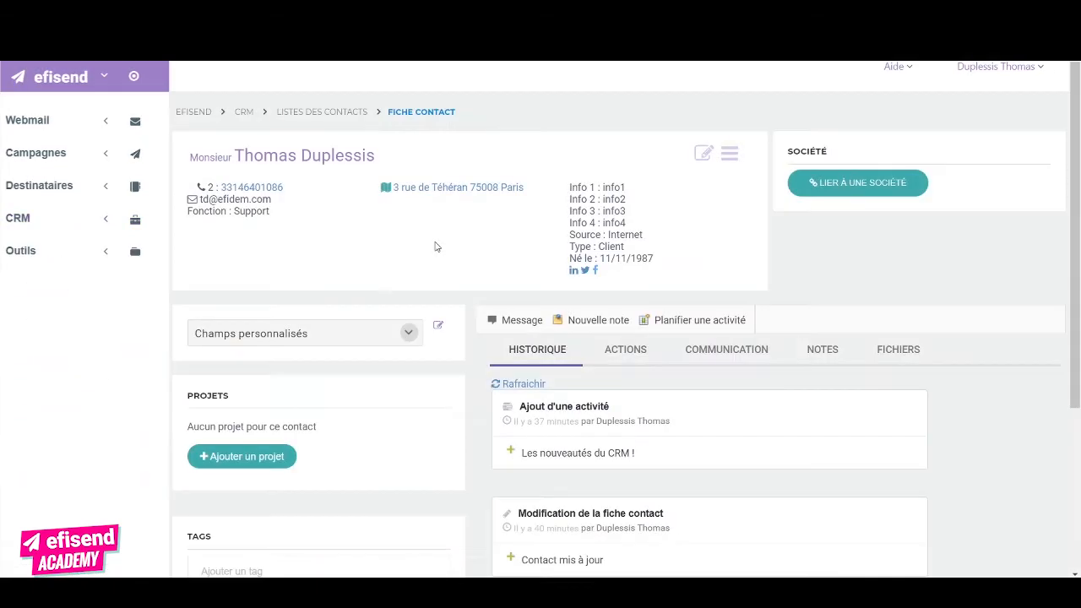
{"action": "left_click", "coordinate": [410, 333]}
{"action": "left_click_drag", "start_coordinate": [380, 358], "coordinate": [193, 358]}
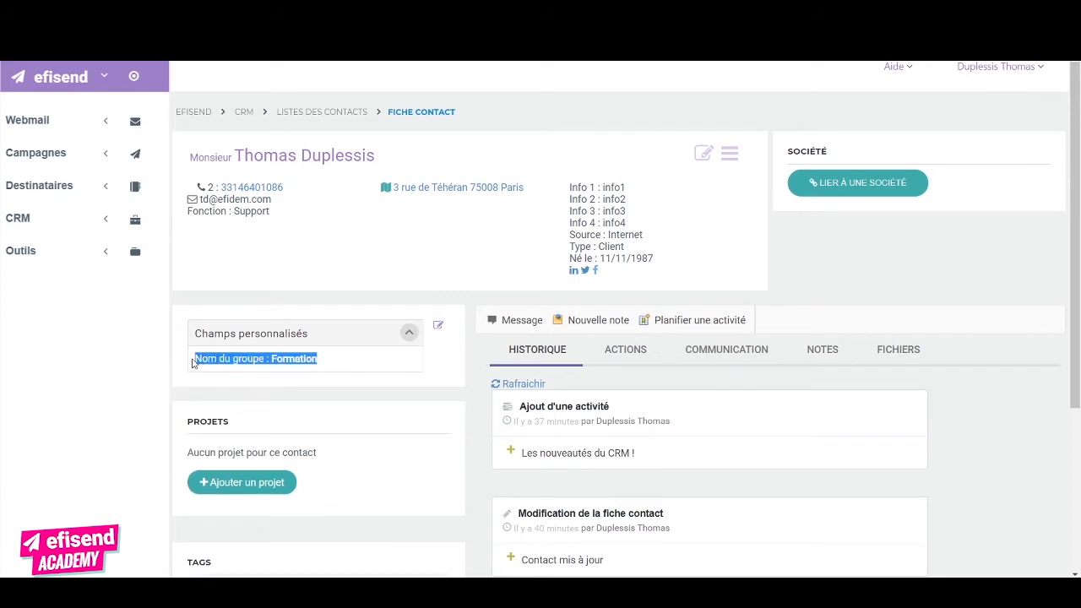
{"action": "left_click", "coordinate": [376, 378]}
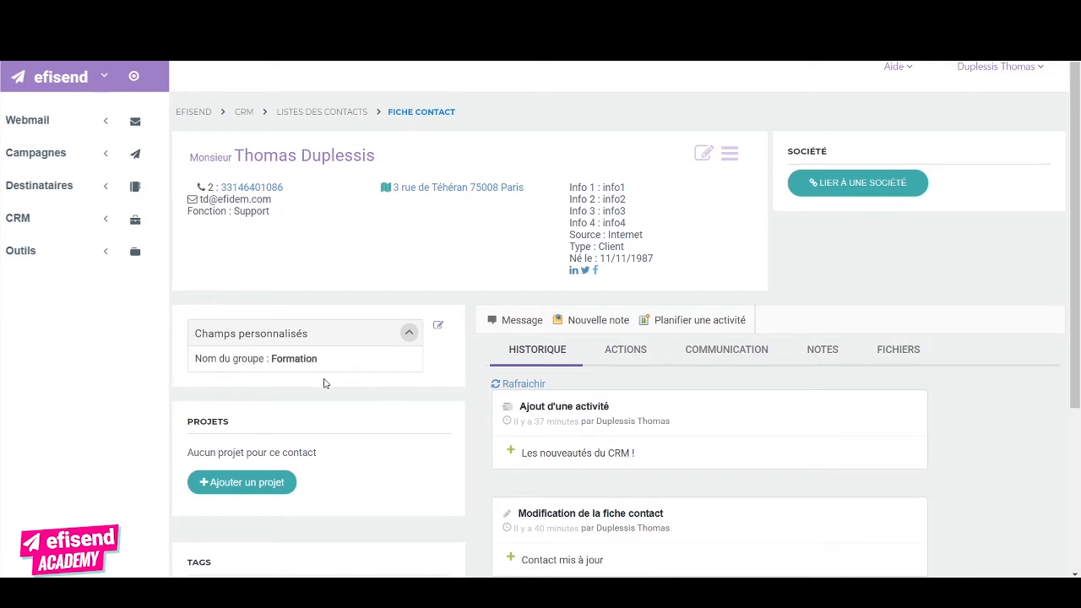
Edit the contact's custom fields, setting OPCO to "Test" and Taux de prise en charge to 10
{"action": "left_click", "coordinate": [438, 329]}
{"action": "left_click", "coordinate": [408, 162]}
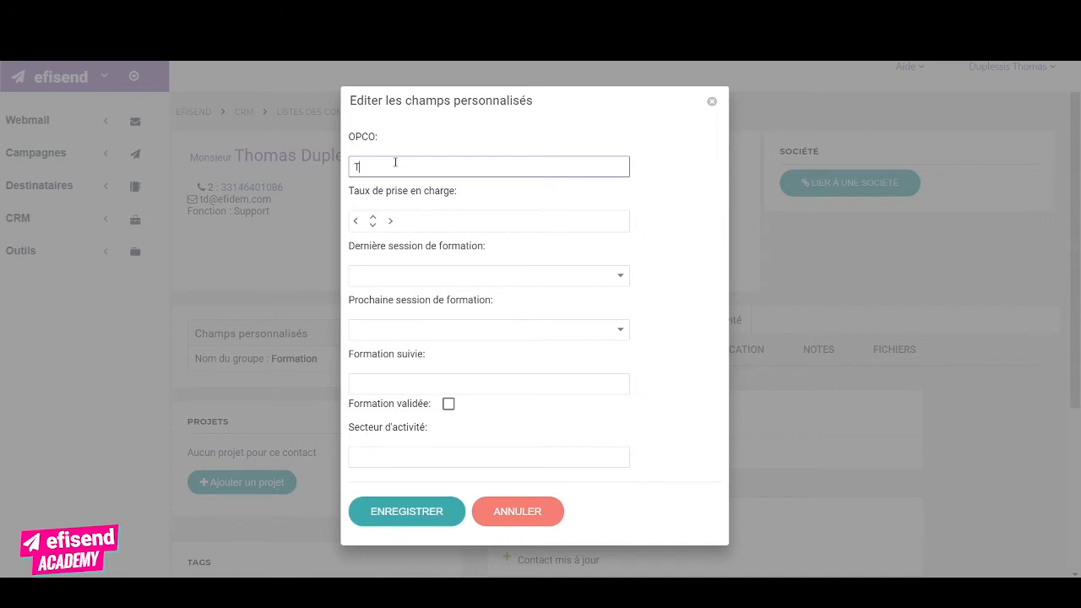
{"action": "key", "text": "Tab"}
{"action": "type", "text": "1"}
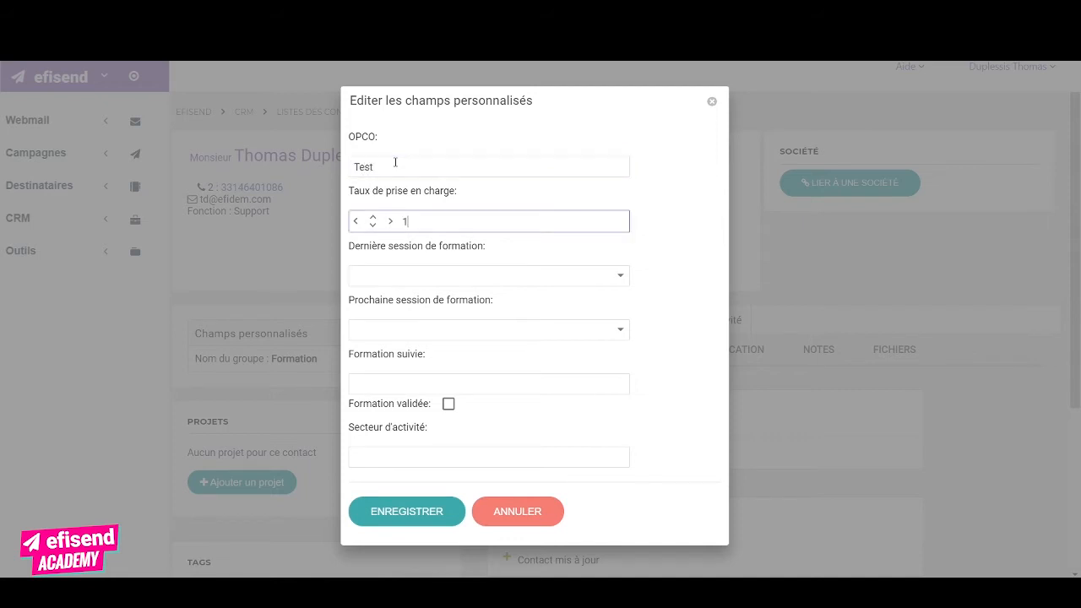
{"action": "type", "text": "0"}
{"action": "key", "text": "Tab"}
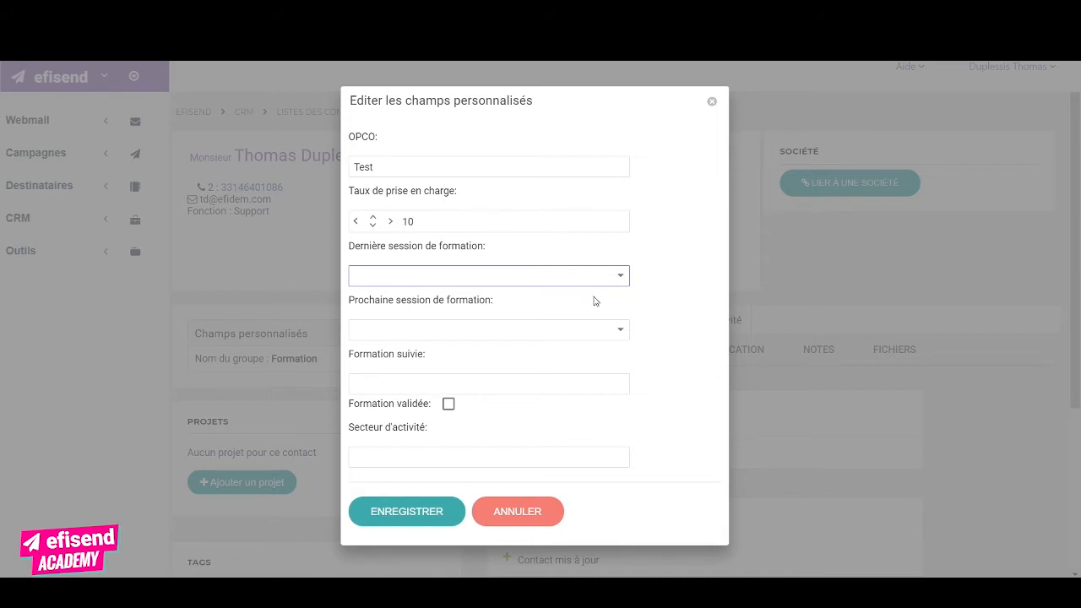
Set Dernière session de formation to 19/12/2019 and Prochaine session de formation to 18/12/2019
{"action": "left_click", "coordinate": [621, 276]}
{"action": "left_click", "coordinate": [471, 434]}
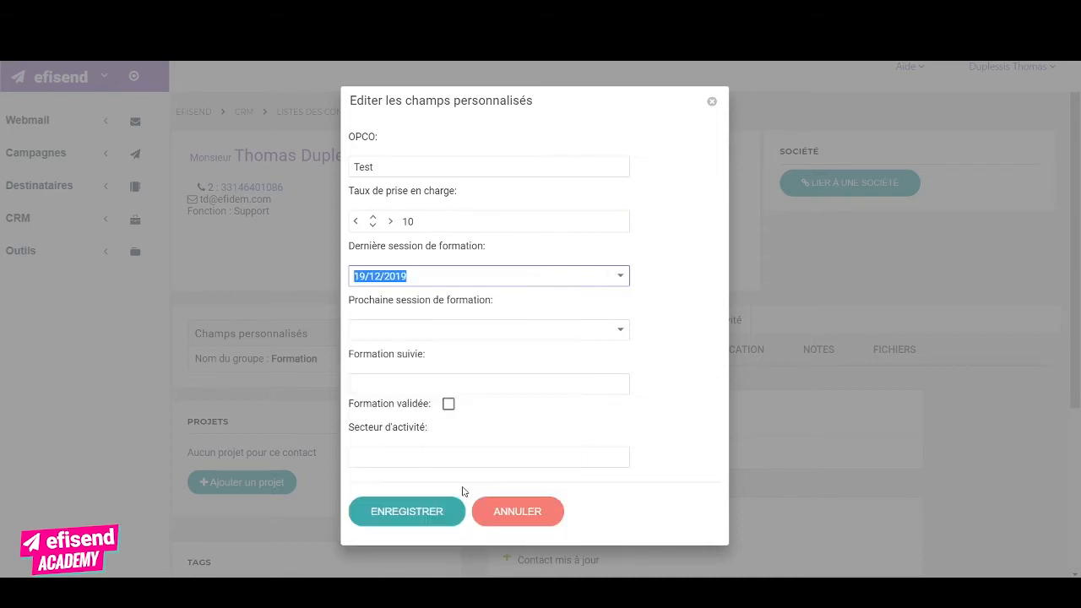
{"action": "left_click", "coordinate": [620, 329]}
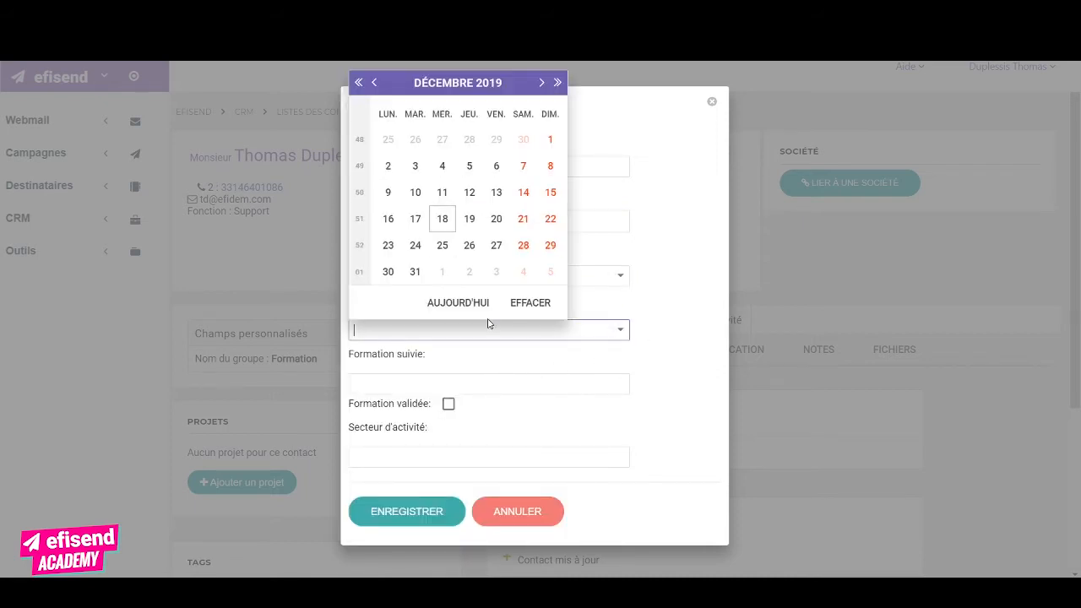
{"action": "left_click", "coordinate": [483, 304]}
{"action": "left_click", "coordinate": [457, 394]}
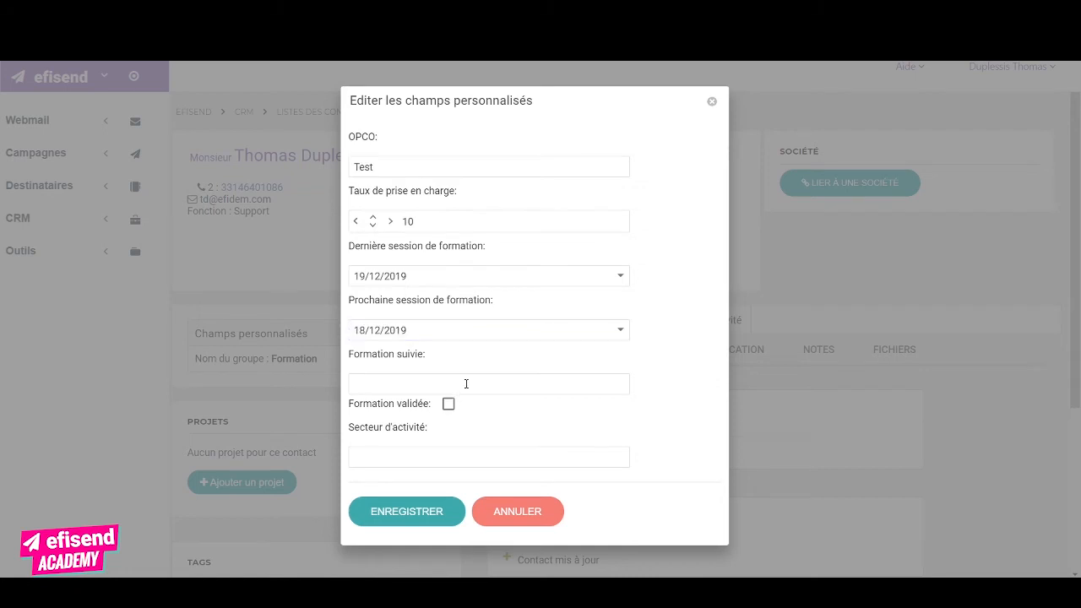
Enter "Test" for Formation suivie, tick Formation validée, enter "test" for Secteur d'activité and save the contact's custom fields
{"action": "left_click", "coordinate": [465, 383]}
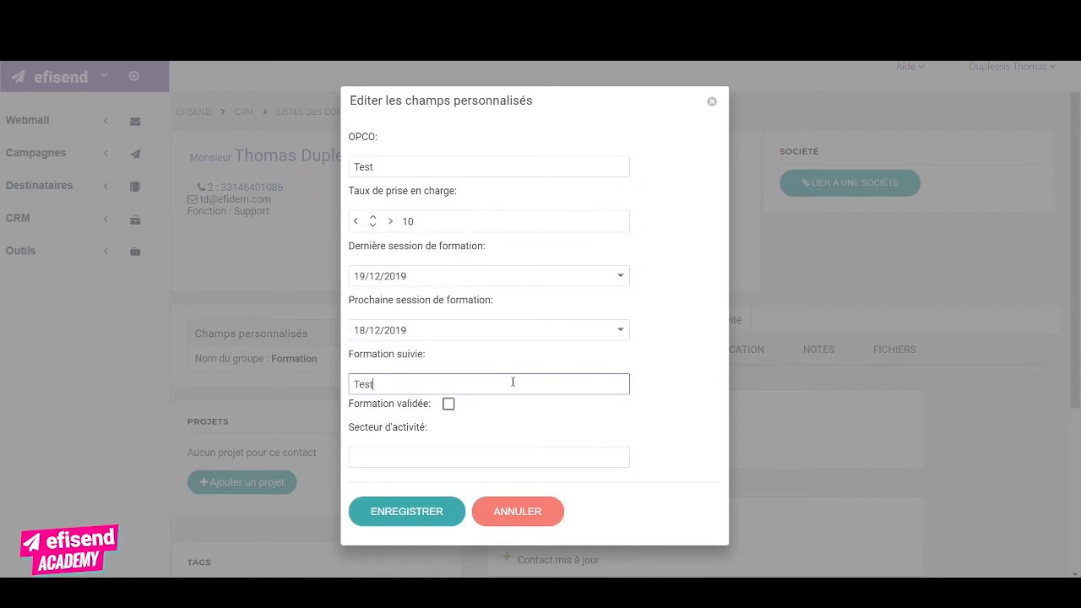
{"action": "left_click", "coordinate": [447, 404]}
{"action": "left_click", "coordinate": [415, 455]}
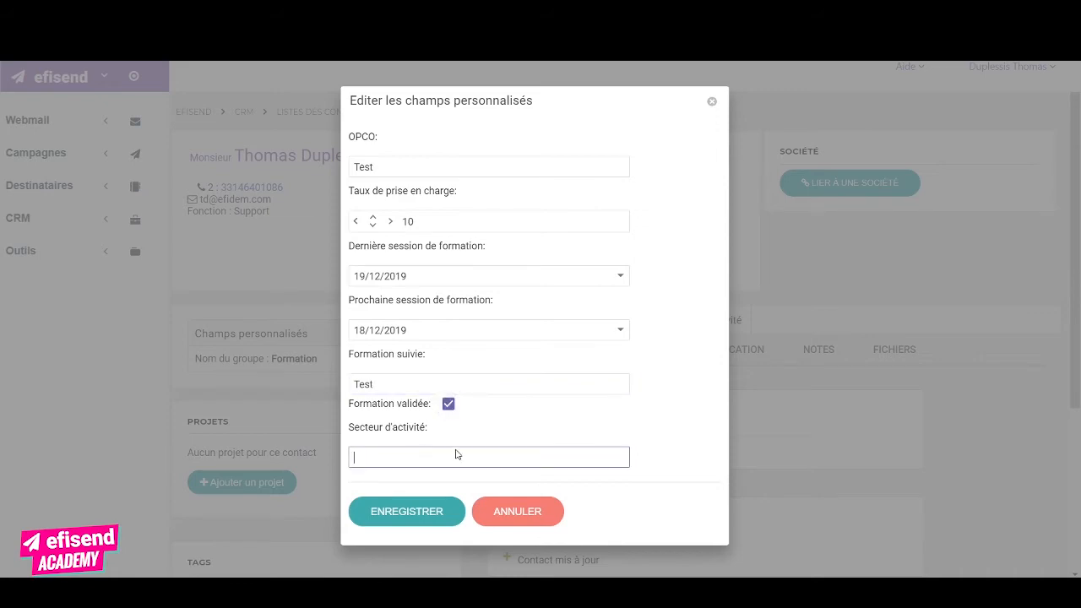
{"action": "left_click", "coordinate": [417, 512]}
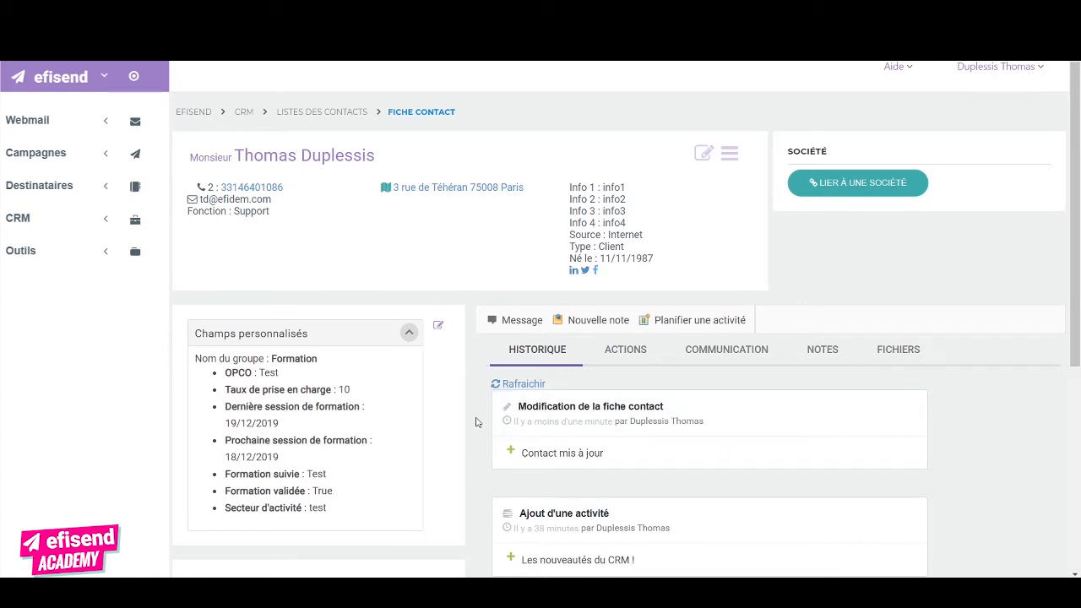
In the CRM contact list, remove the OPCO column and add the Contact Adresse 1 column after Prénom
{"action": "left_click", "coordinate": [30, 216]}
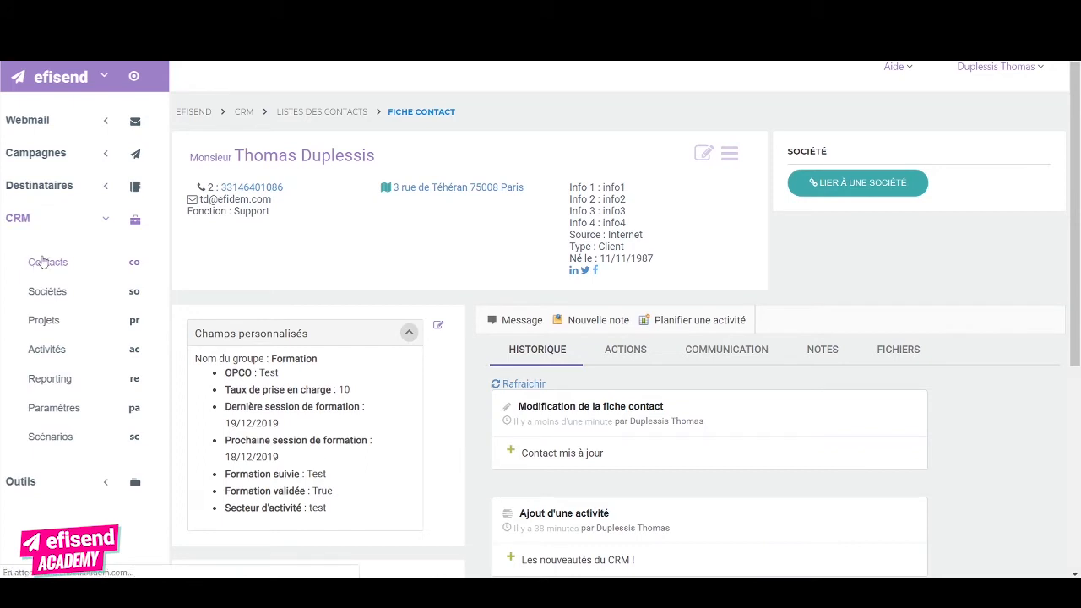
{"action": "left_click", "coordinate": [59, 258]}
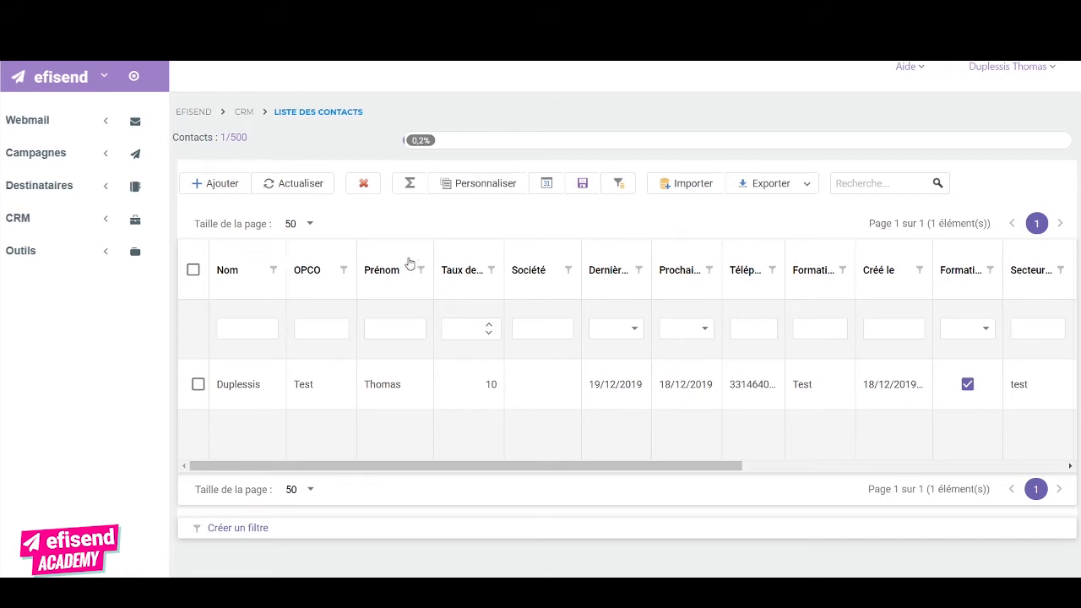
{"action": "left_click", "coordinate": [445, 193]}
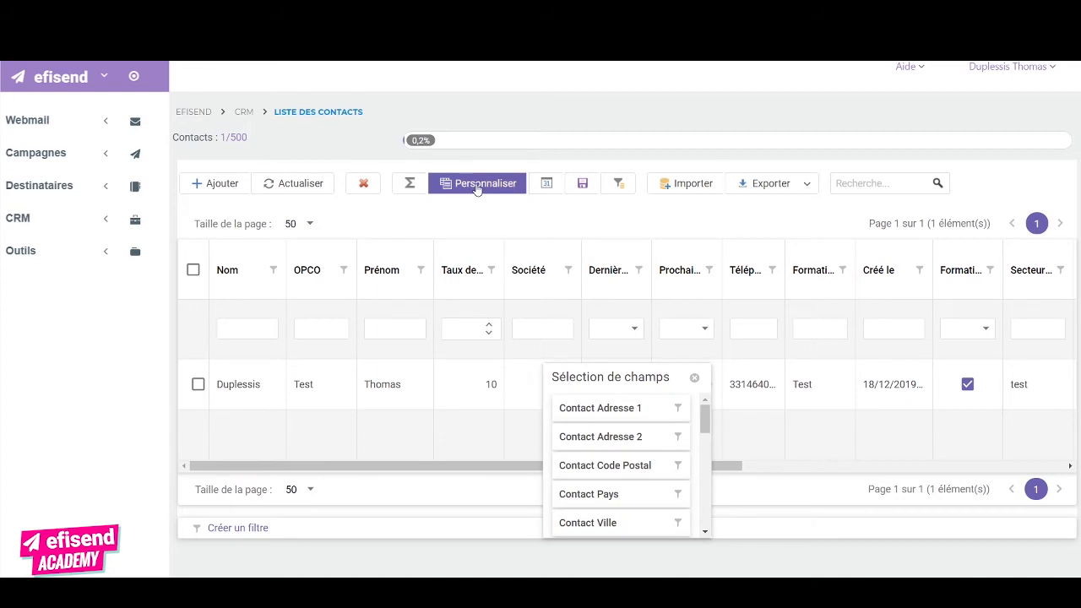
{"action": "left_click_drag", "start_coordinate": [323, 273], "coordinate": [603, 435]}
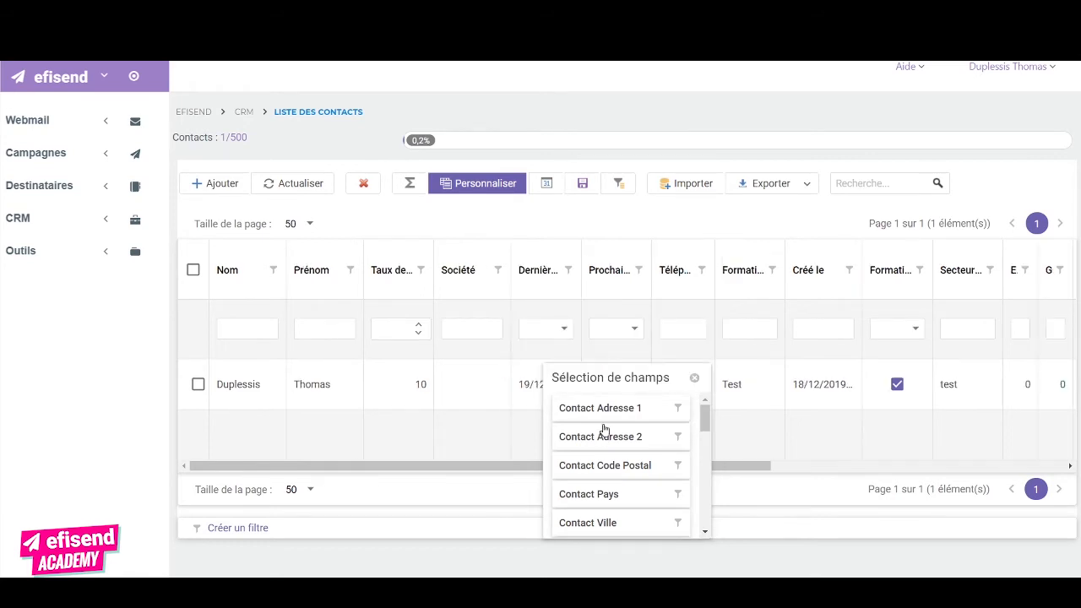
{"action": "left_click_drag", "start_coordinate": [601, 412], "coordinate": [370, 279]}
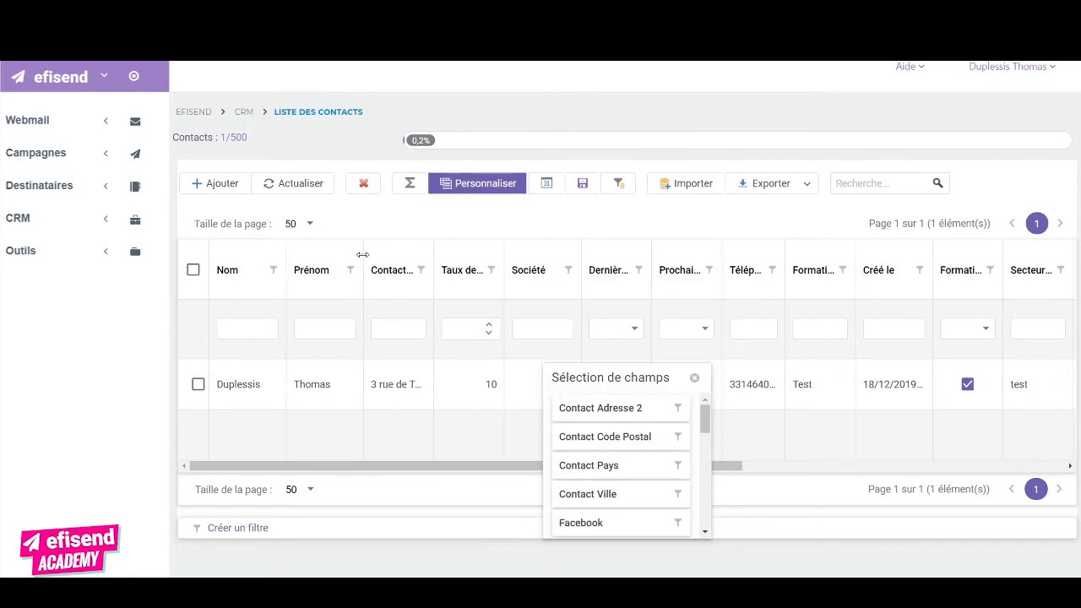
Widen the Prénom, Contact Adresse 1 and Taux de prise en charge columns, and close the field chooser
{"action": "mouse_move", "coordinate": [362, 254]}
{"action": "left_mouse_down"}
{"action": "mouse_move", "coordinate": [422, 255]}
{"action": "mouse_move", "coordinate": [369, 255]}
{"action": "left_mouse_up"}
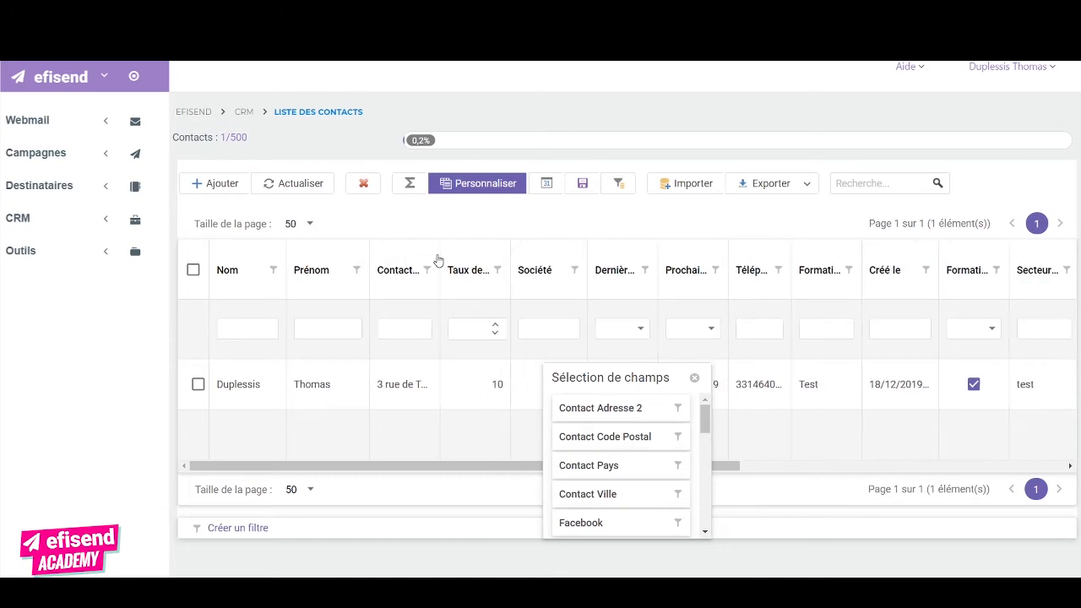
{"action": "left_click_drag", "start_coordinate": [439, 257], "coordinate": [497, 265]}
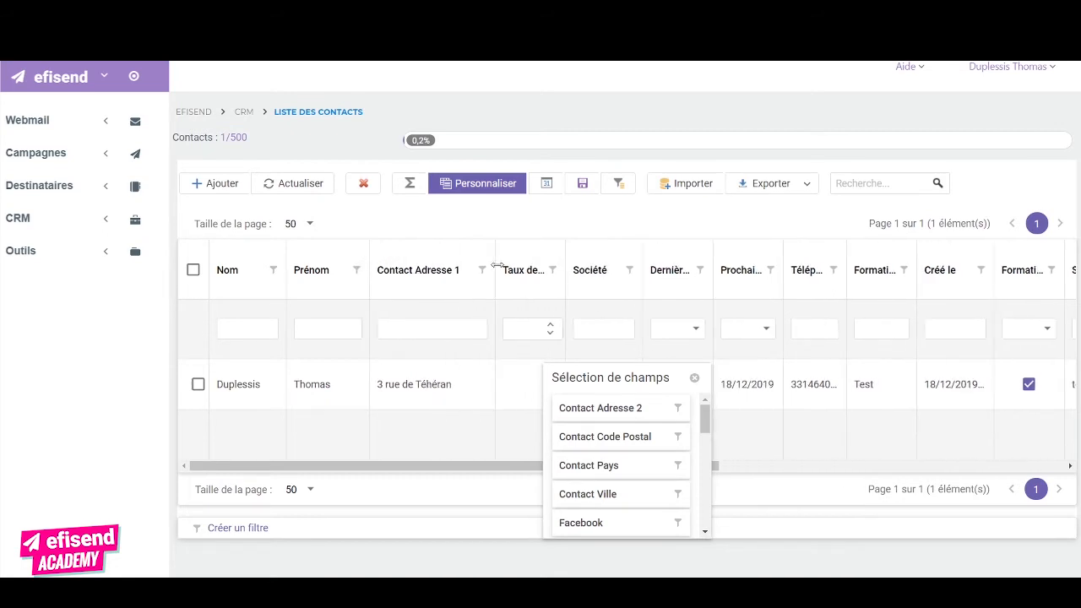
{"action": "left_click", "coordinate": [694, 378]}
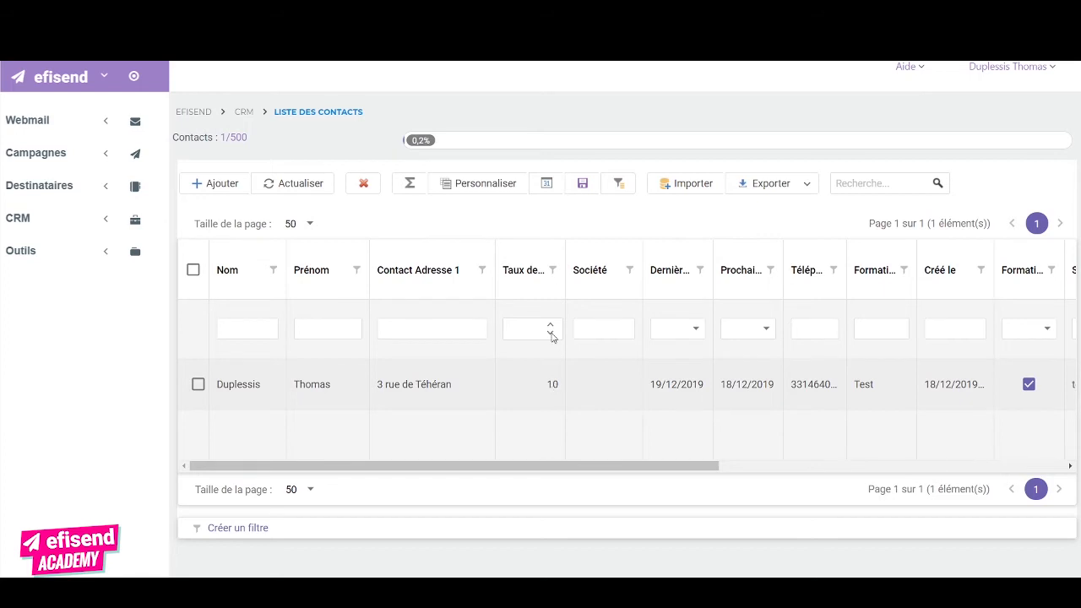
{"action": "left_click_drag", "start_coordinate": [565, 250], "coordinate": [615, 250]}
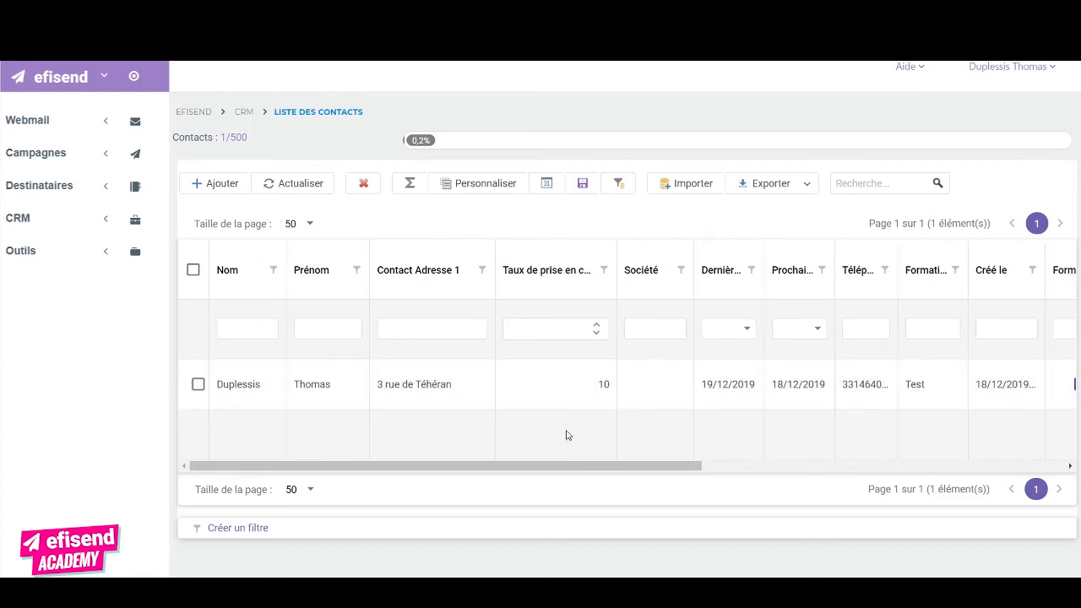
{"action": "left_click_drag", "start_coordinate": [537, 465], "coordinate": [703, 465]}
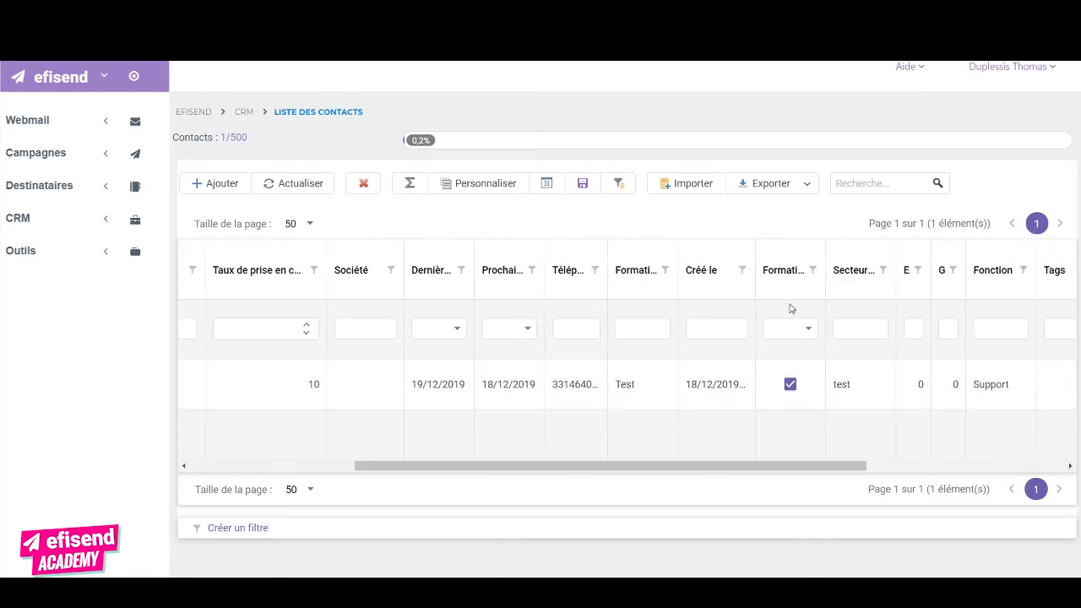
Widen the Formation validée and Secteur d'activité columns in the contact list
{"action": "double_click", "coordinate": [825, 252]}
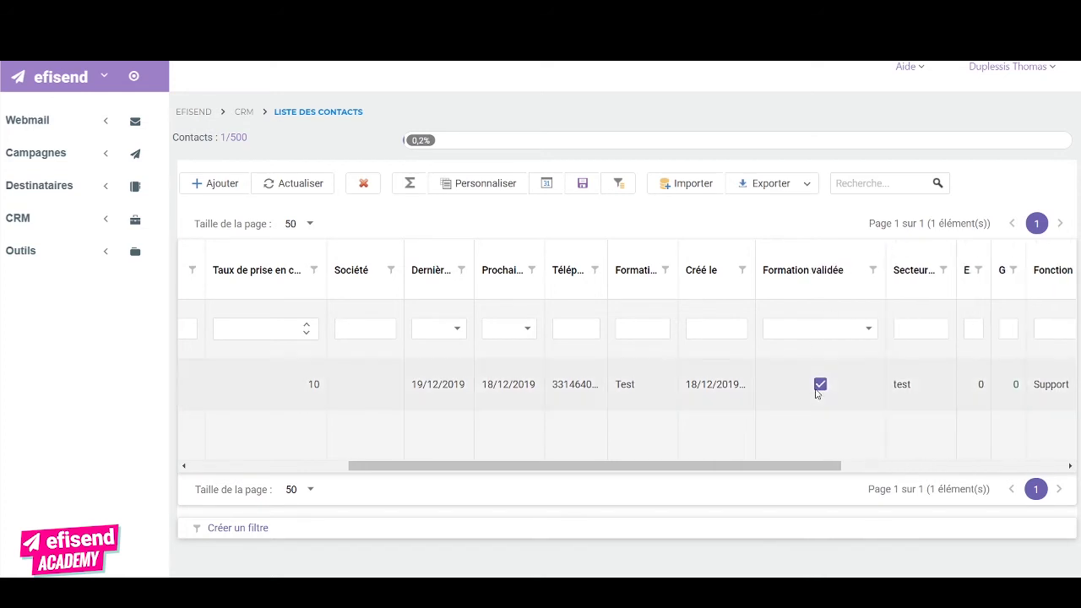
{"action": "left_click_drag", "start_coordinate": [956, 253], "coordinate": [985, 254]}
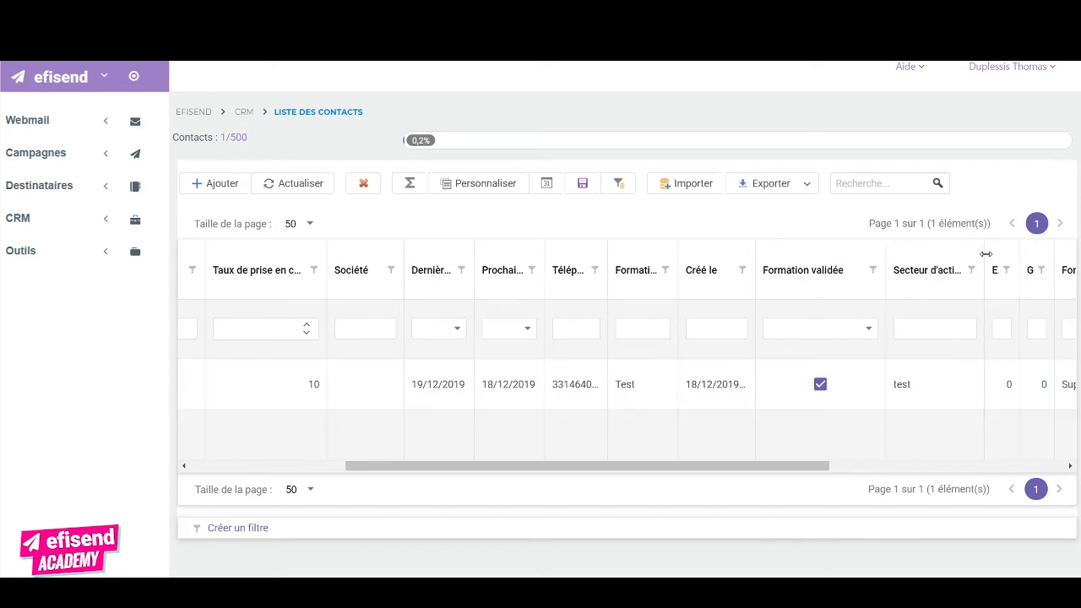
{"action": "left_click_drag", "start_coordinate": [738, 466], "coordinate": [535, 490]}
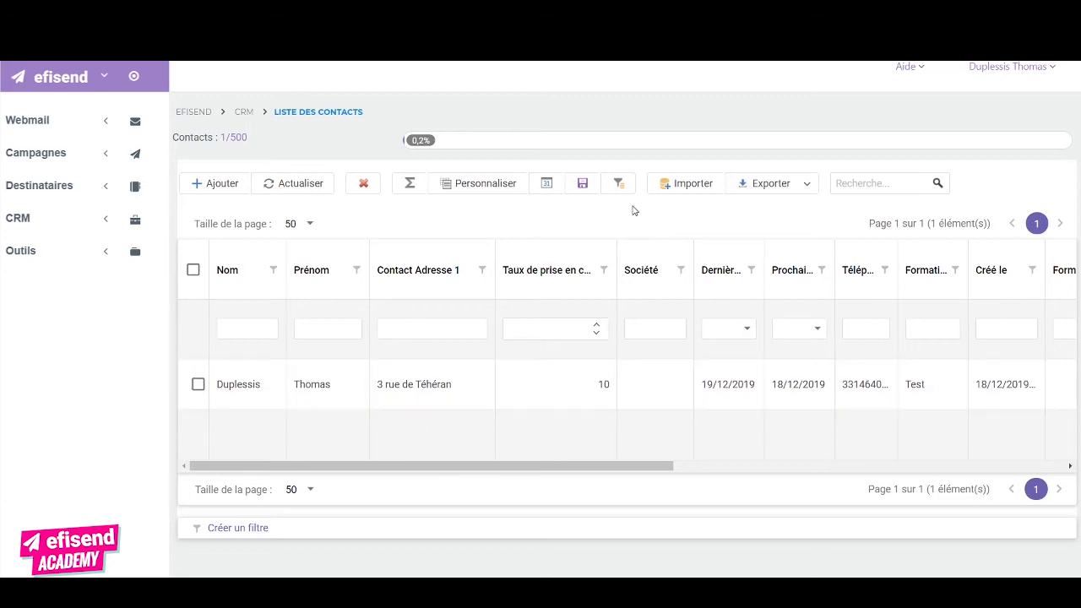
Import contacts from an XLSX file into the CRM contact list and look over the rows
{"action": "left_click", "coordinate": [666, 185]}
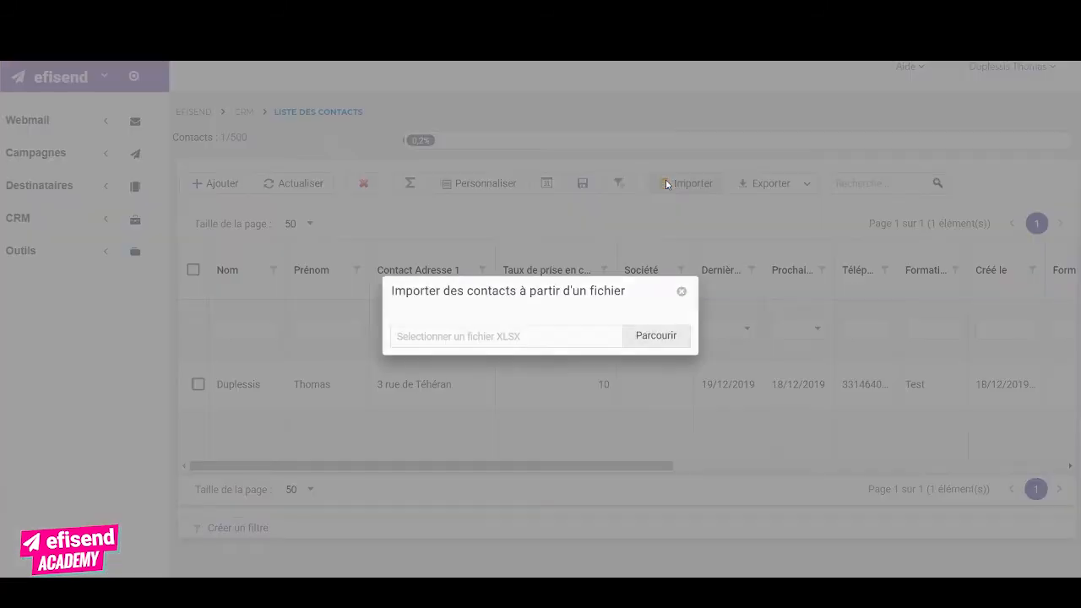
{"action": "left_click", "coordinate": [650, 336]}
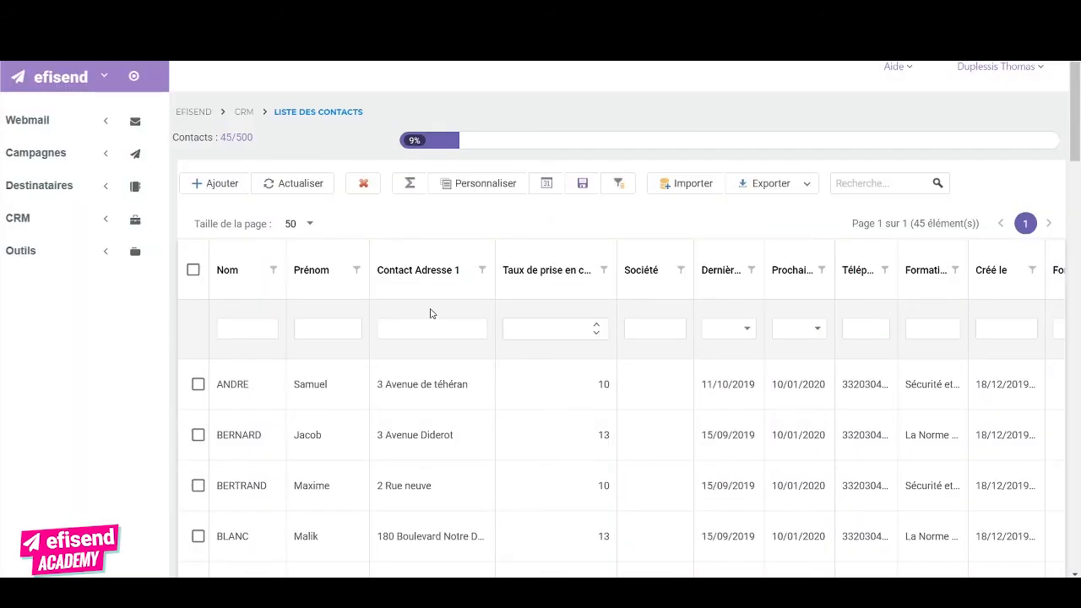
{"action": "scroll", "coordinate": [429, 314], "scroll_direction": "down", "scroll_amount": 2}
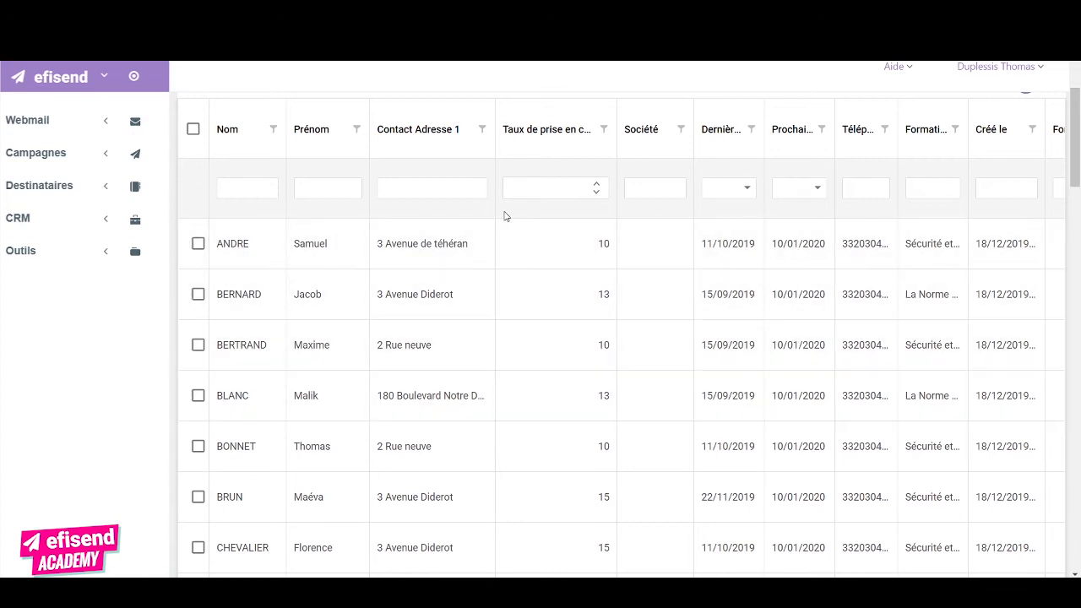
{"action": "scroll", "coordinate": [504, 216], "scroll_direction": "up", "scroll_amount": 3}
Remove the Société column, add the OPCO column after Taux de prise en charge, and close the field chooser
{"action": "left_click", "coordinate": [460, 183]}
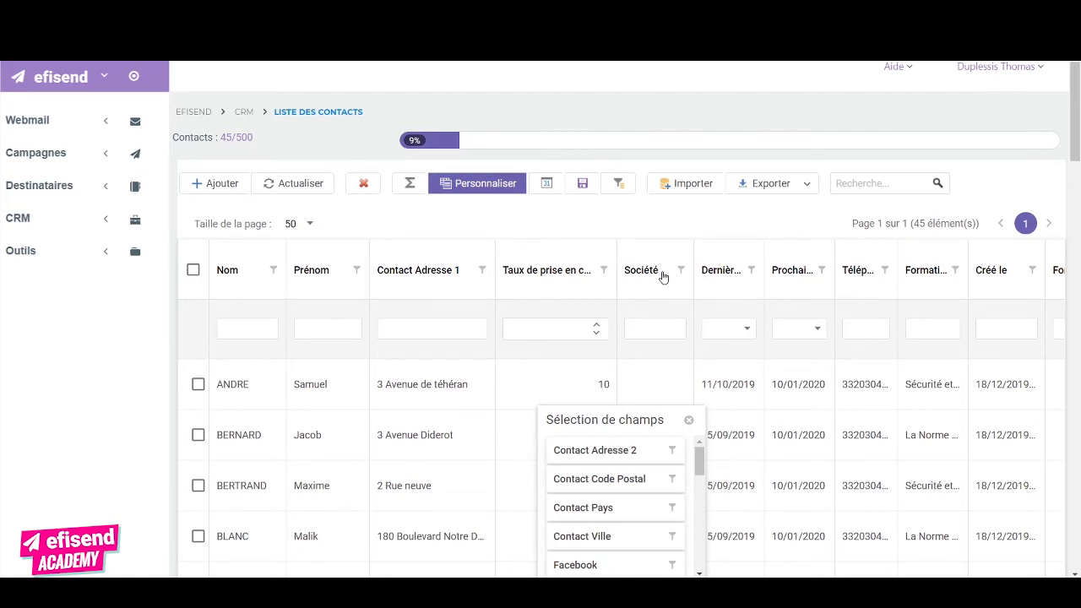
{"action": "left_click_drag", "start_coordinate": [663, 277], "coordinate": [622, 496]}
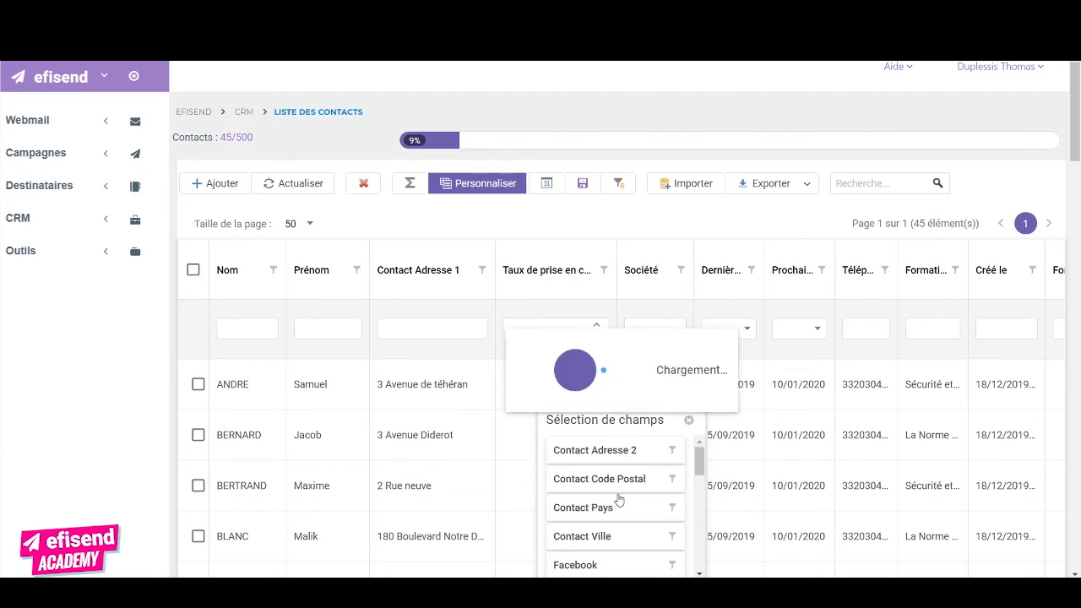
{"action": "scroll", "coordinate": [614, 494], "scroll_direction": "down", "scroll_amount": 5}
{"action": "scroll", "coordinate": [612, 483], "scroll_direction": "down", "scroll_amount": 1}
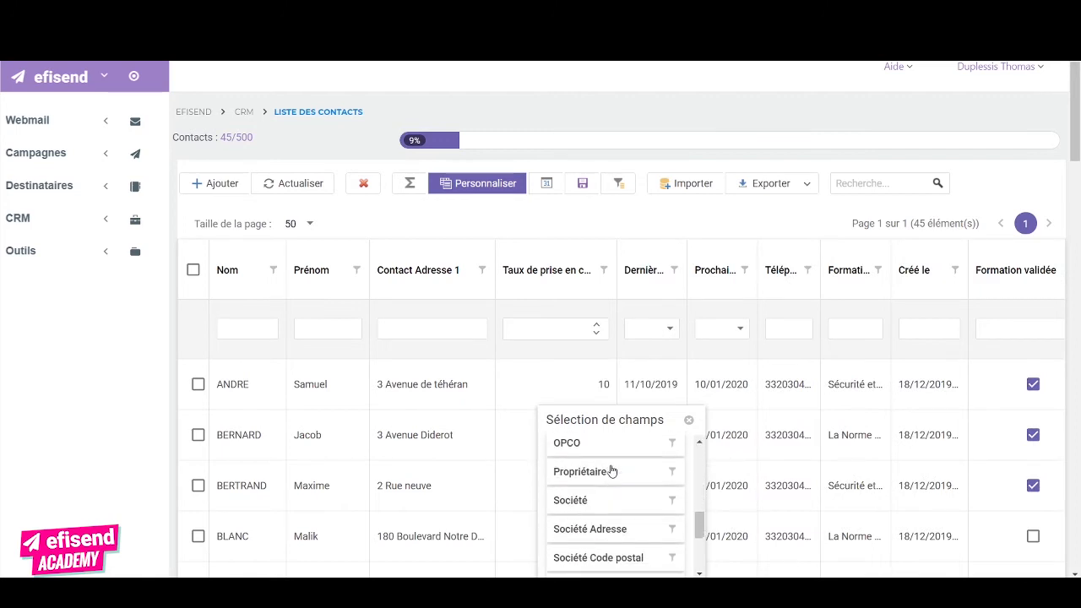
{"action": "left_click_drag", "start_coordinate": [610, 446], "coordinate": [617, 280]}
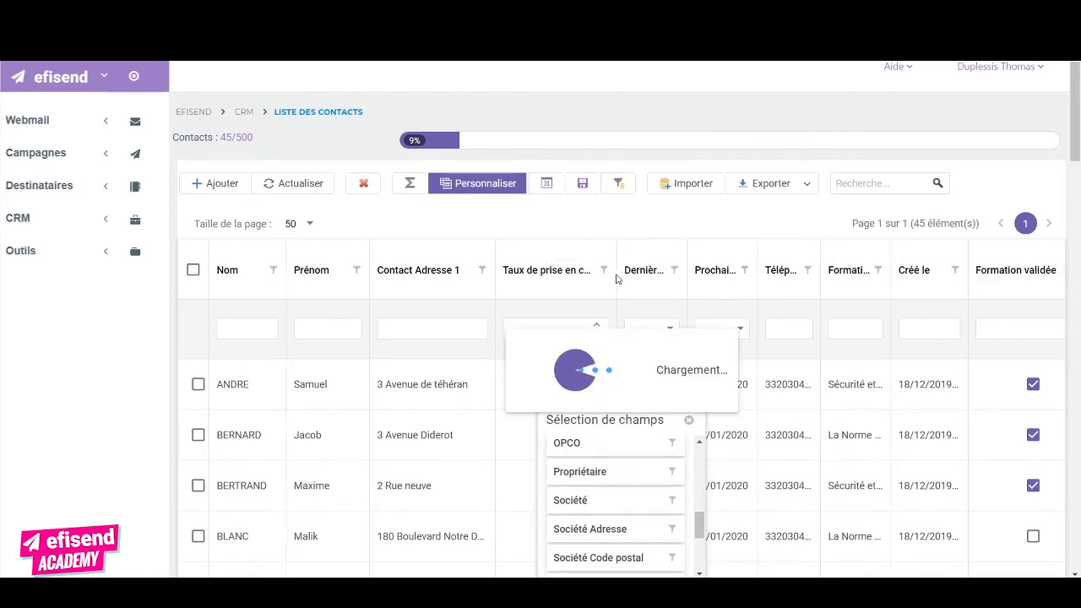
{"action": "left_click", "coordinate": [689, 421]}
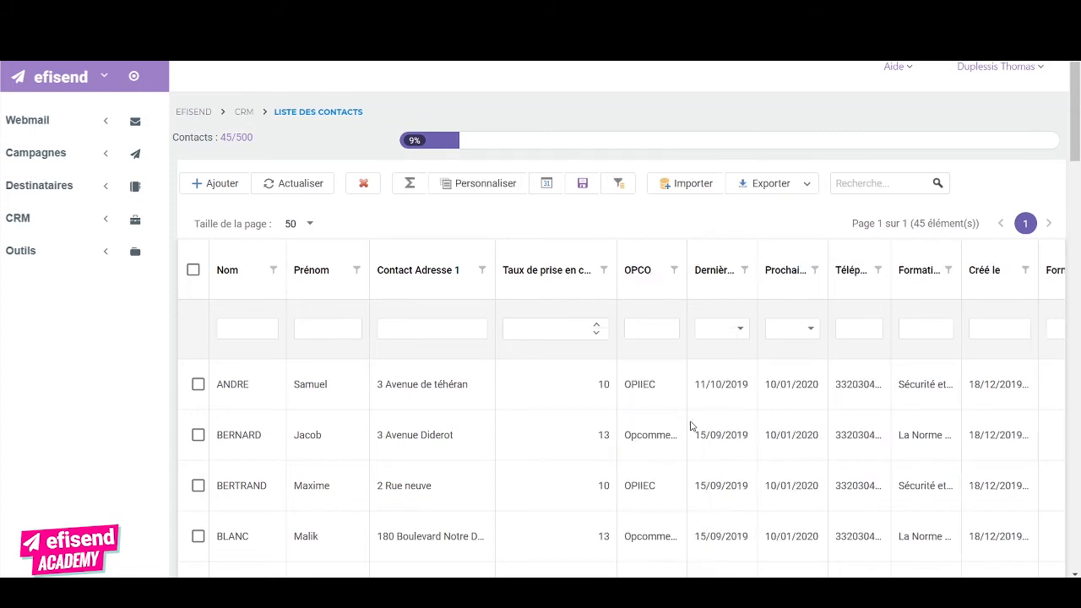
Filter the contact list on the OPCO column to the value OPCO Mobilités
{"action": "scroll", "coordinate": [409, 261], "scroll_direction": "down", "scroll_amount": 1}
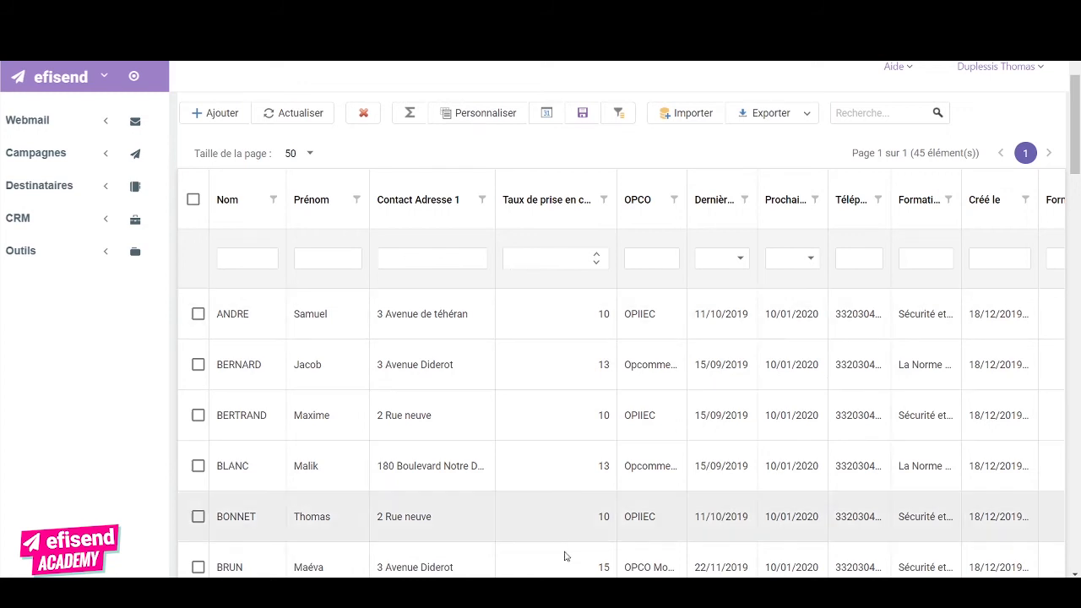
{"action": "scroll", "coordinate": [574, 360], "scroll_direction": "down", "scroll_amount": 5}
{"action": "scroll", "coordinate": [529, 346], "scroll_direction": "up", "scroll_amount": 6}
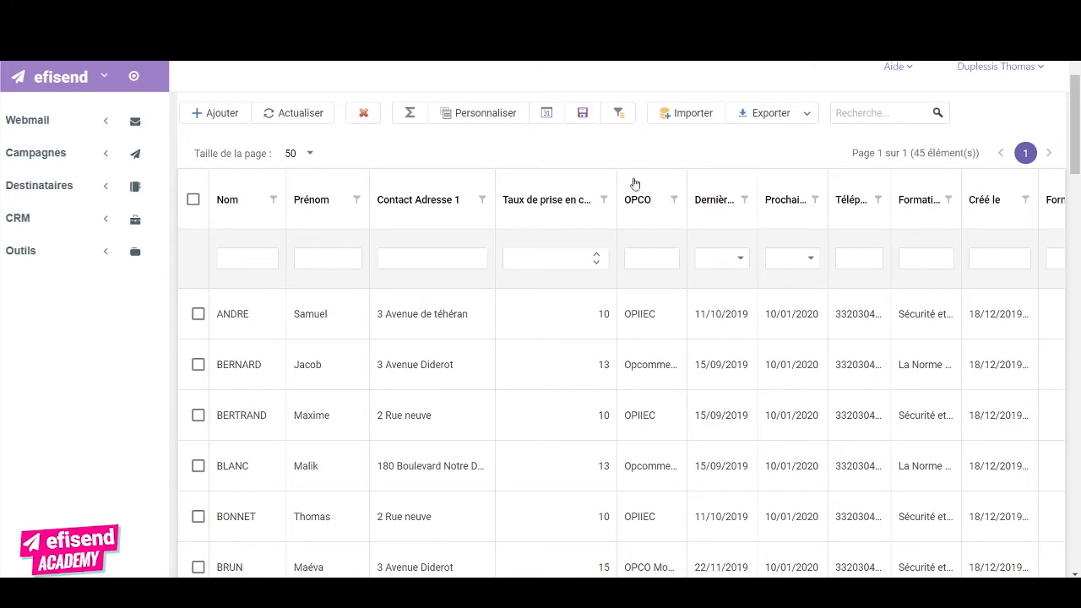
{"action": "left_click", "coordinate": [674, 200]}
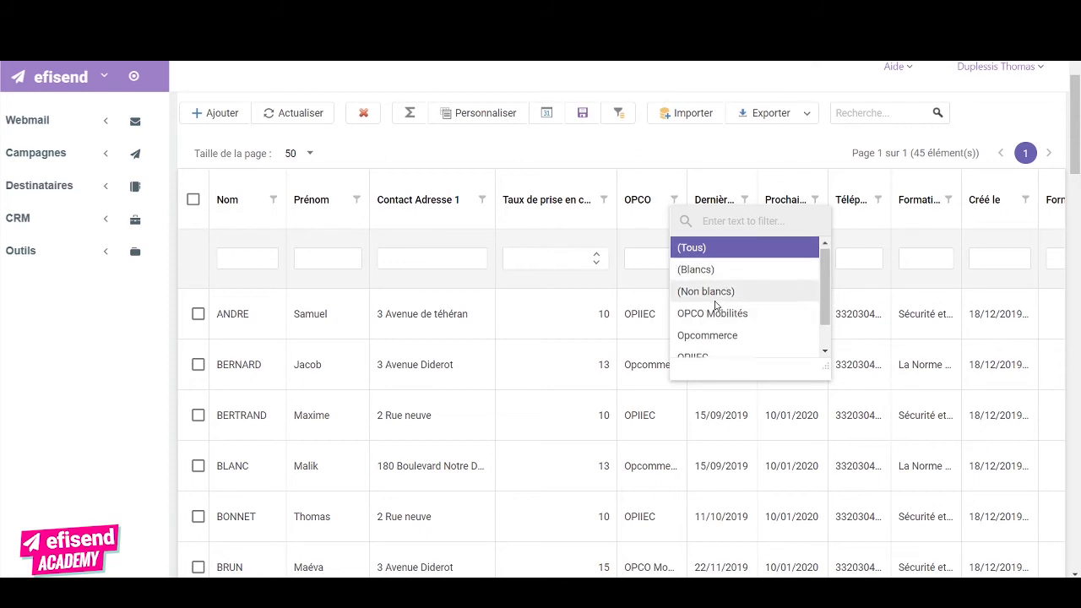
{"action": "scroll", "coordinate": [716, 304], "scroll_direction": "down", "scroll_amount": 1}
{"action": "scroll", "coordinate": [724, 289], "scroll_direction": "down", "scroll_amount": 1}
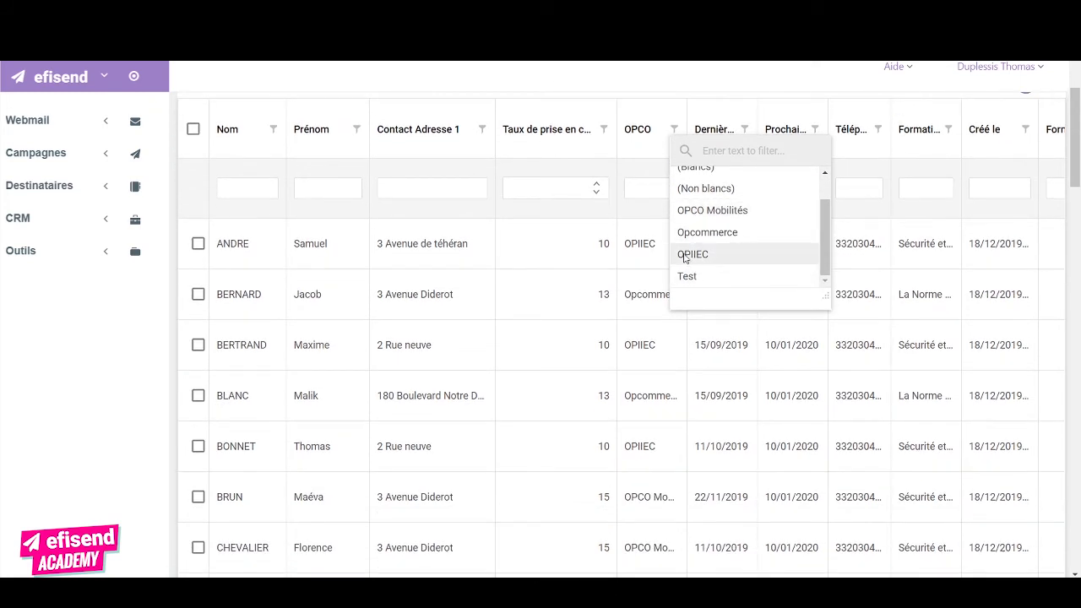
{"action": "scroll", "coordinate": [685, 253], "scroll_direction": "up", "scroll_amount": 2}
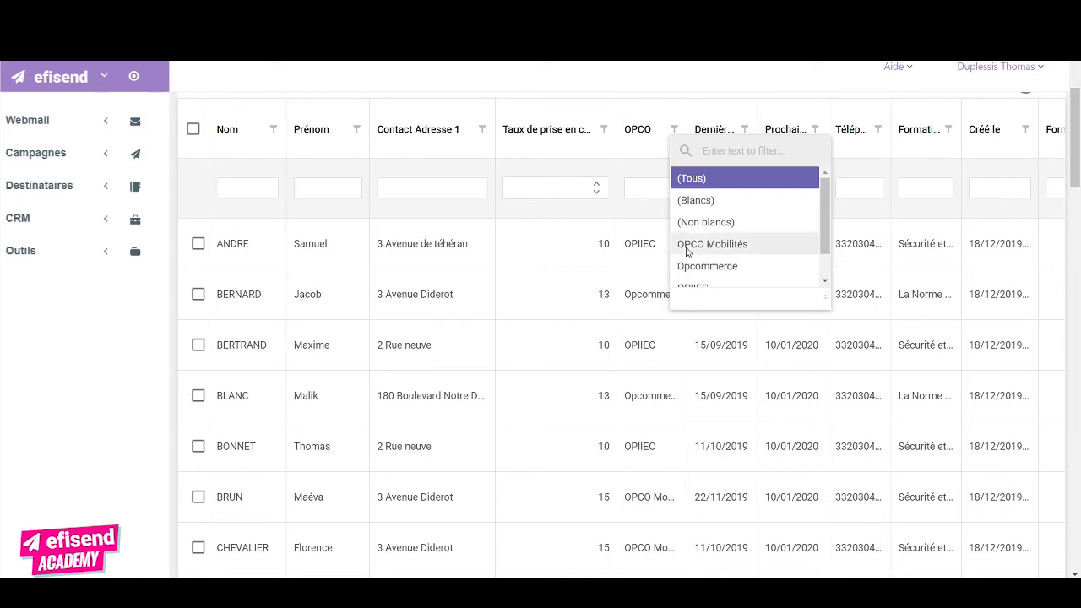
{"action": "left_click", "coordinate": [686, 251]}
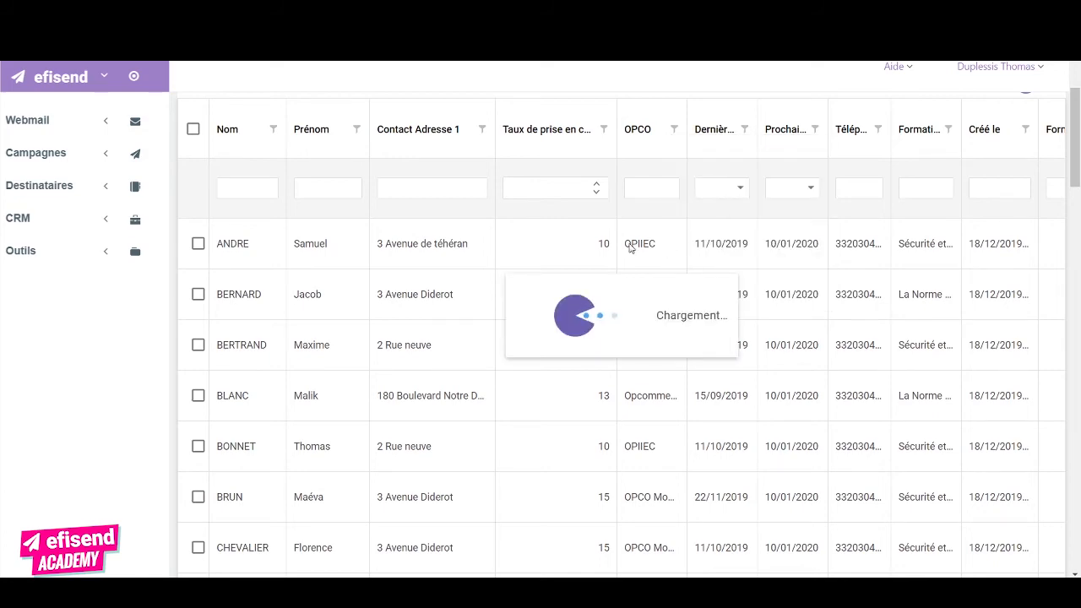
Check the filtered contacts and save the current filter under the name "Opco Mobilités"
{"action": "scroll", "coordinate": [637, 252], "scroll_direction": "down", "scroll_amount": 6}
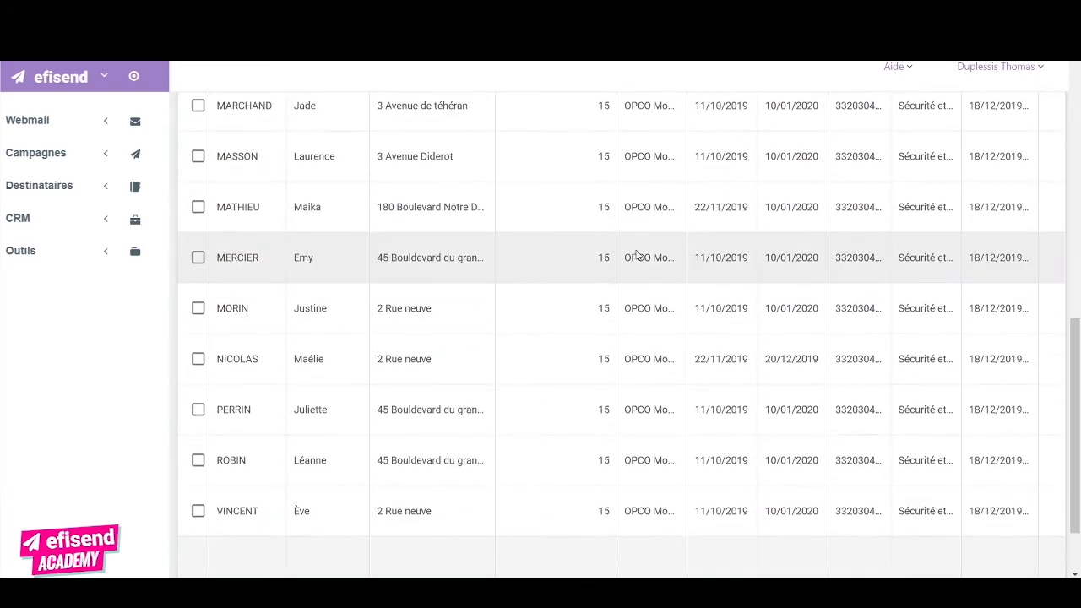
{"action": "scroll", "coordinate": [636, 251], "scroll_direction": "up", "scroll_amount": 4}
{"action": "scroll", "coordinate": [637, 255], "scroll_direction": "up", "scroll_amount": 4}
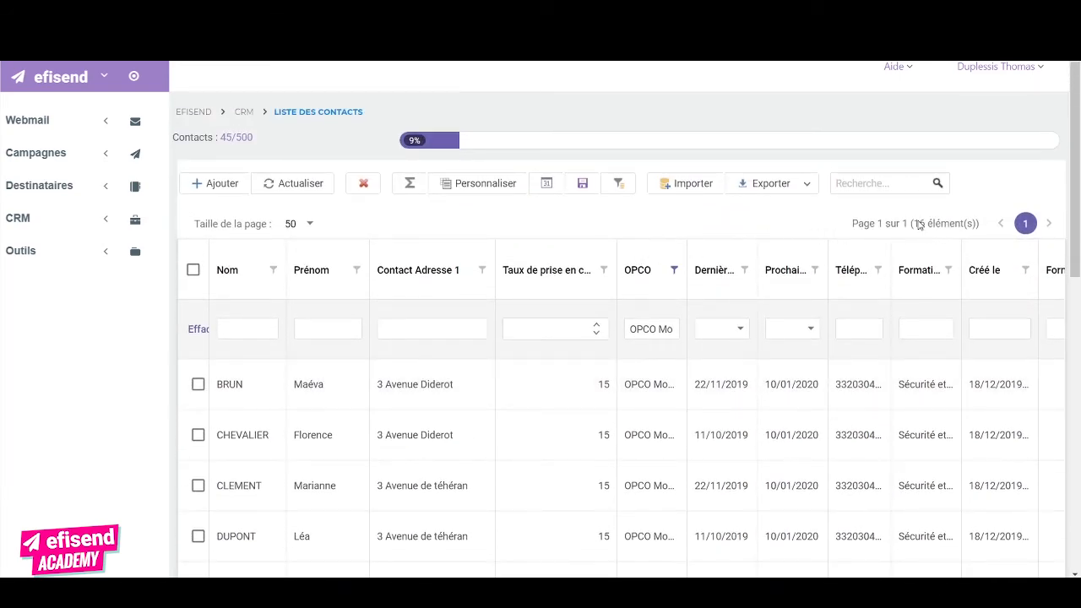
{"action": "left_click_drag", "start_coordinate": [920, 222], "coordinate": [974, 226]}
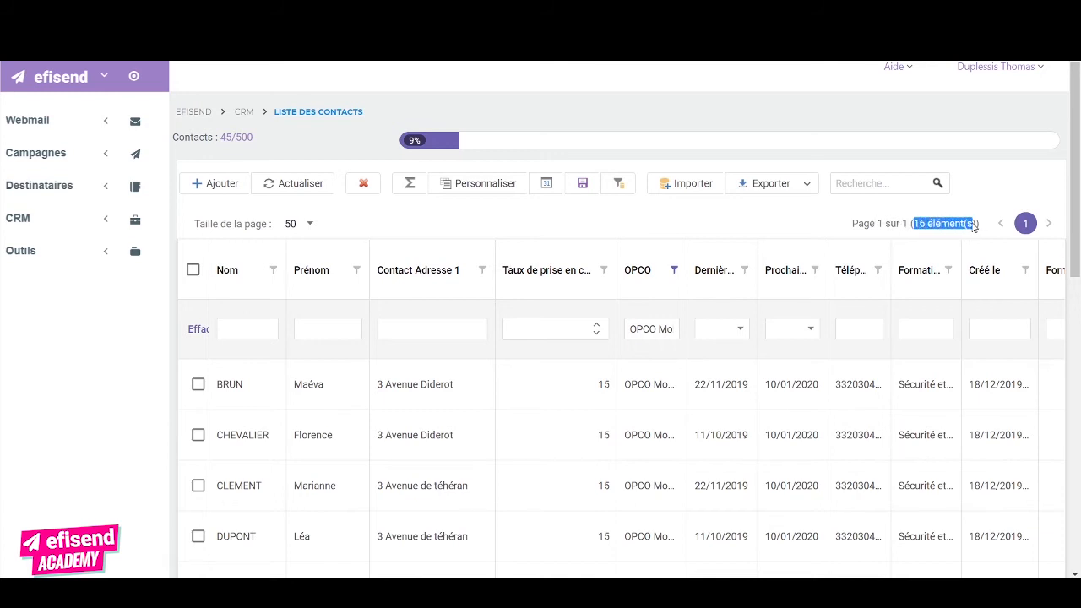
{"action": "left_click", "coordinate": [617, 223]}
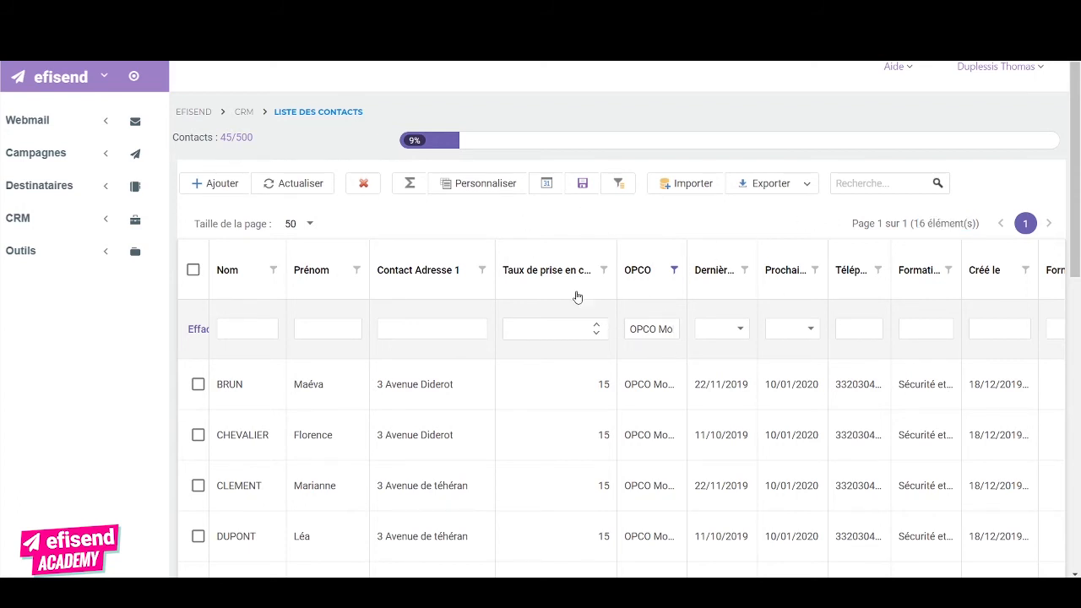
{"action": "left_click", "coordinate": [581, 191]}
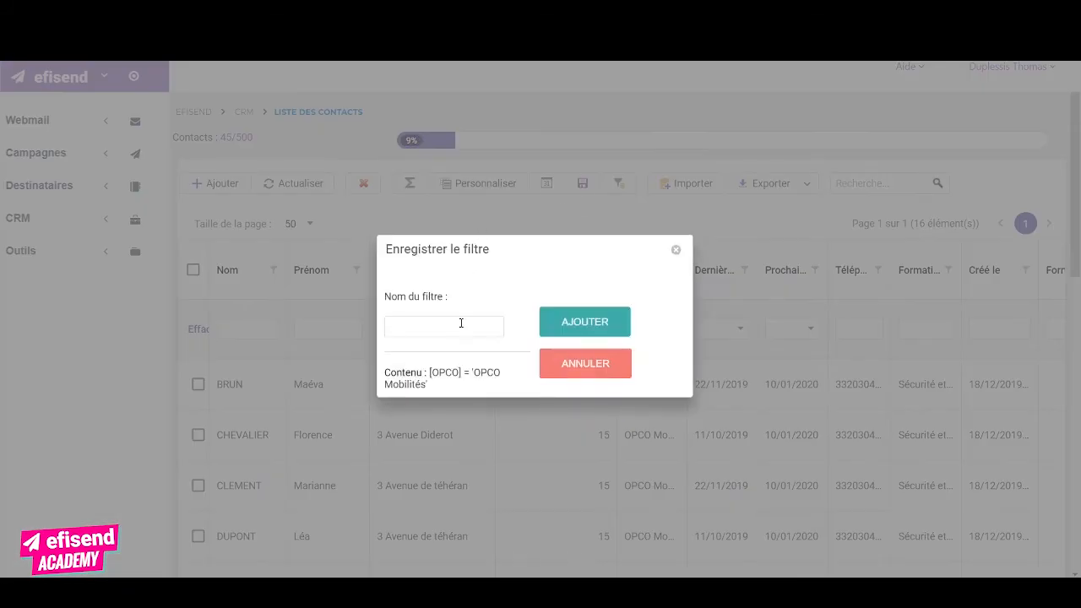
{"action": "left_click", "coordinate": [464, 325]}
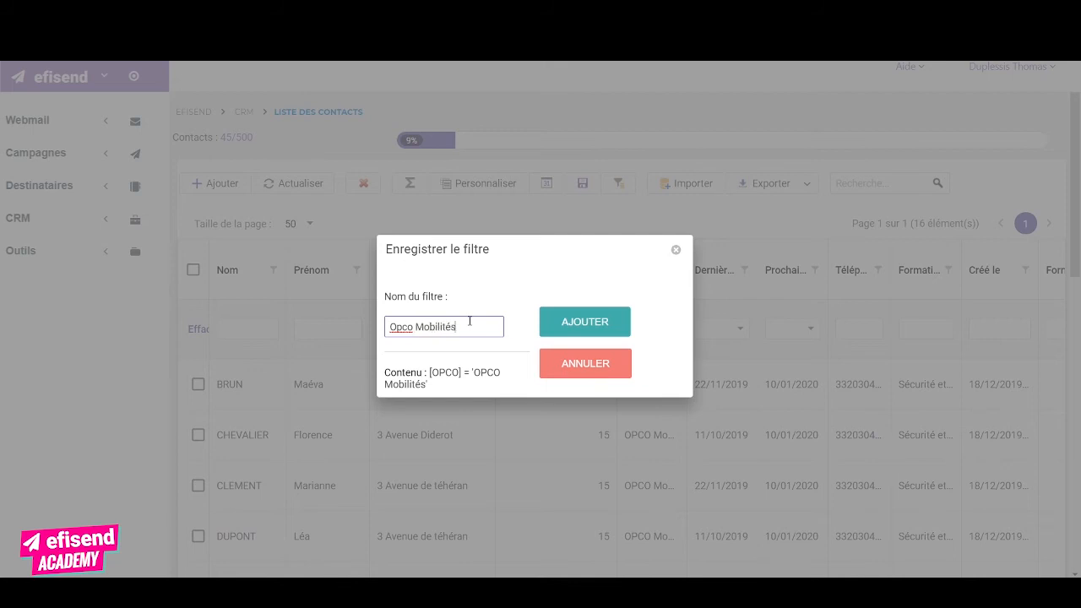
{"action": "left_click", "coordinate": [569, 321]}
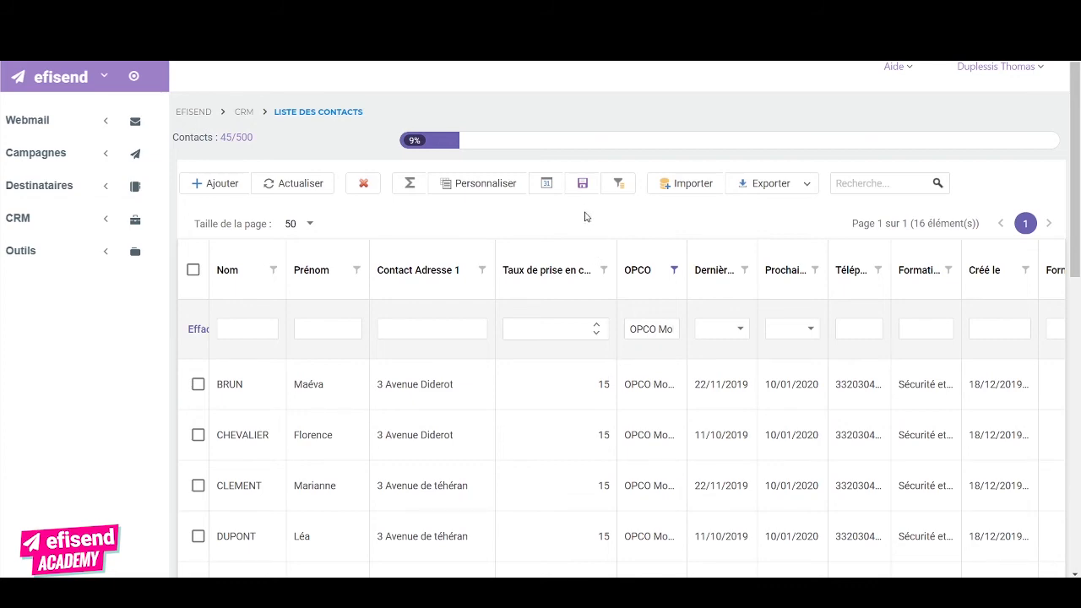
Clear the OPCO filter value and filter Prochaine session de formation to 20/12/2019
{"action": "scroll", "coordinate": [590, 223], "scroll_direction": "down", "scroll_amount": 1}
{"action": "scroll", "coordinate": [643, 262], "scroll_direction": "up", "scroll_amount": 1}
{"action": "left_click", "coordinate": [668, 327]}
{"action": "key", "text": "ctrl+a"}
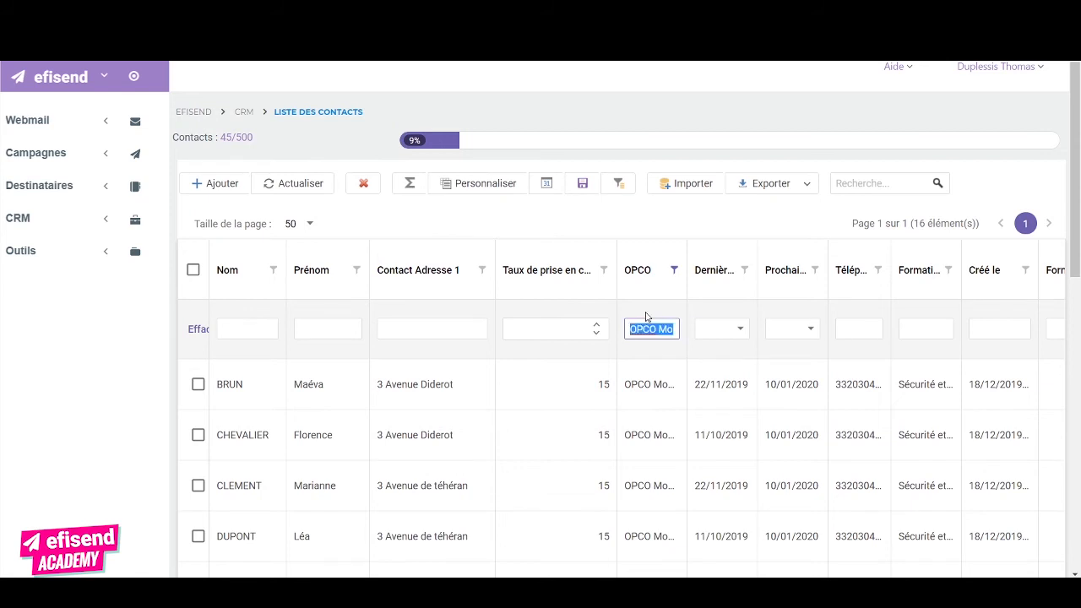
{"action": "key", "text": "BackSpace"}
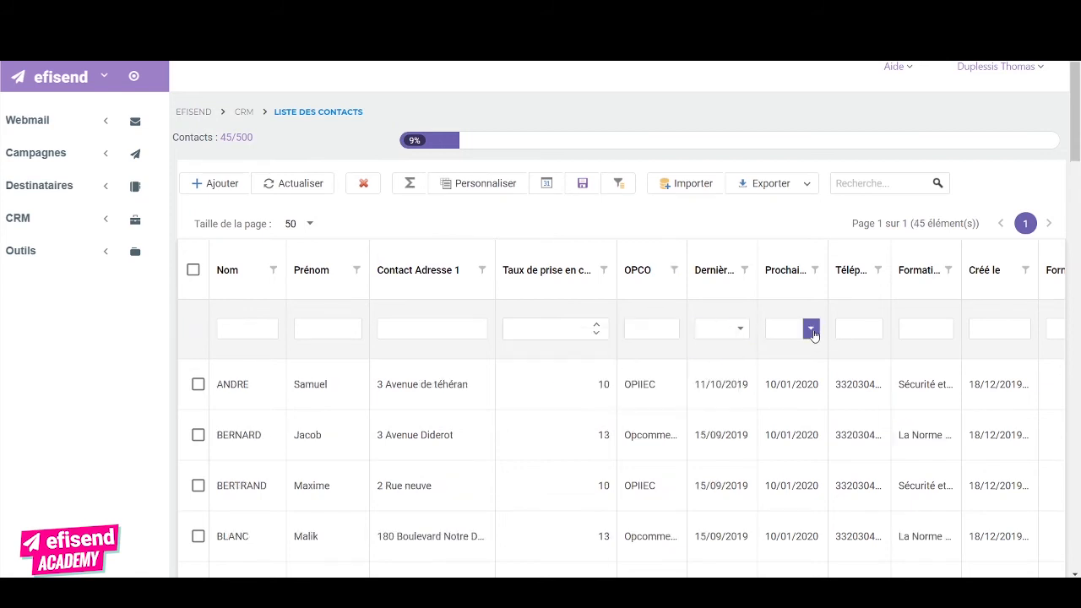
{"action": "left_click", "coordinate": [810, 329]}
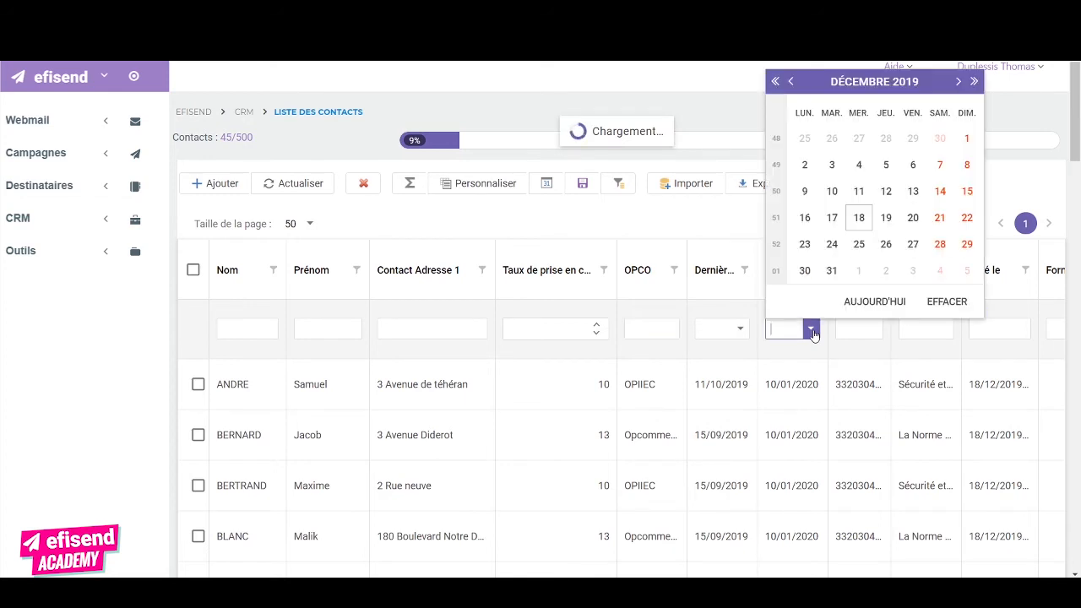
{"action": "left_click", "coordinate": [913, 217]}
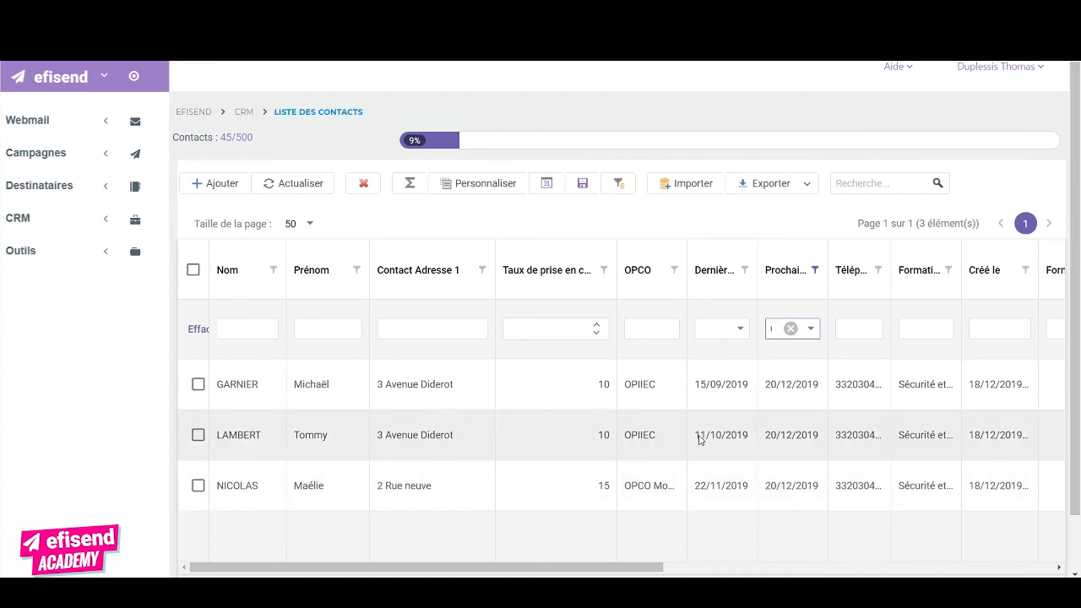
Save the session date filter under the name "session du 20/12" and dismiss the confirmation
{"action": "left_click", "coordinate": [578, 190]}
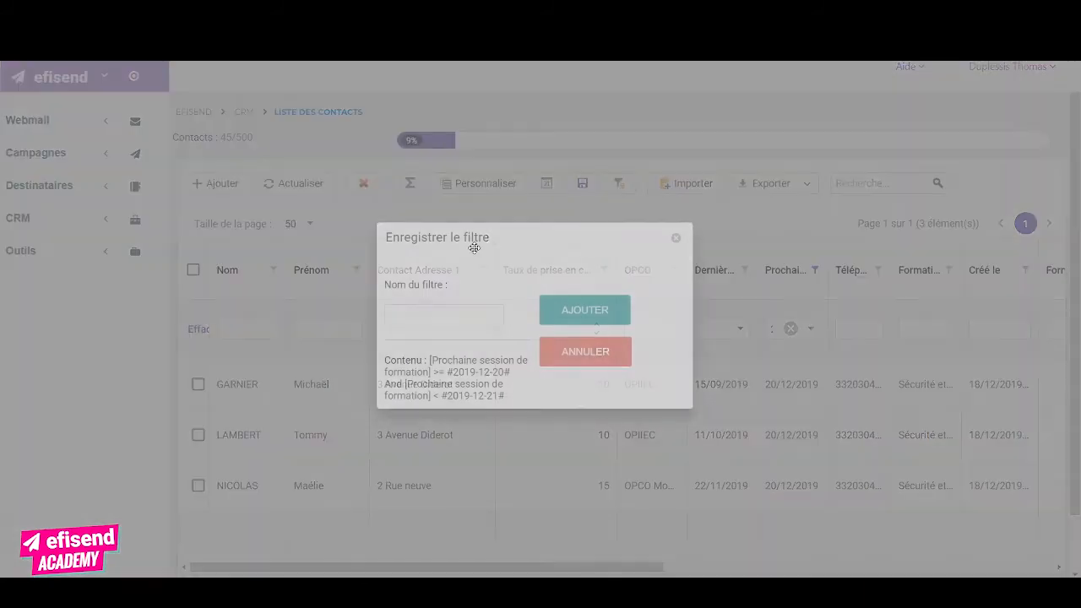
{"action": "left_click", "coordinate": [454, 316]}
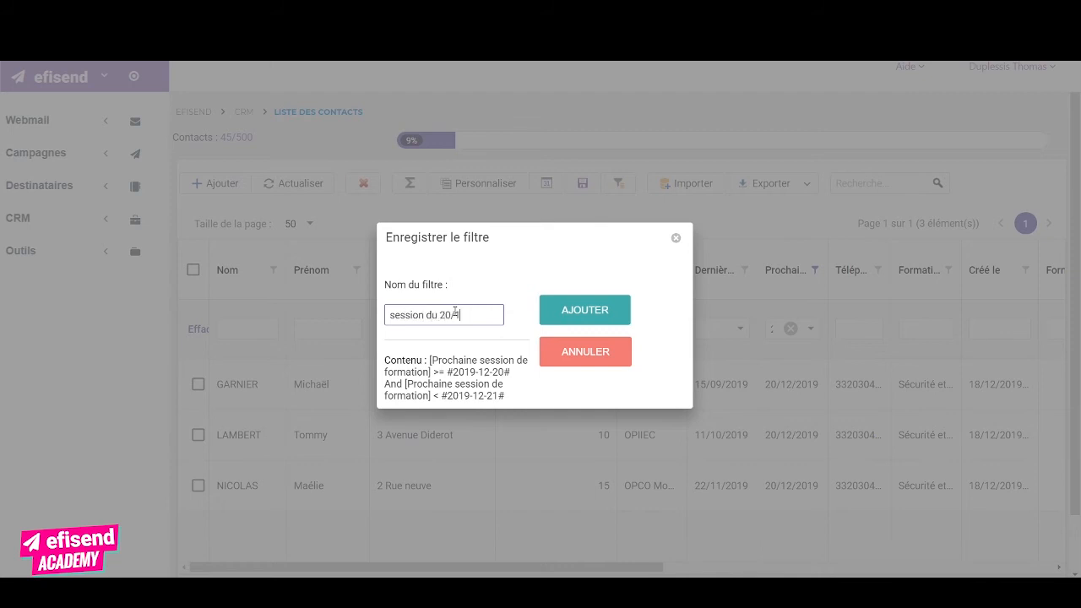
{"action": "left_click", "coordinate": [554, 312]}
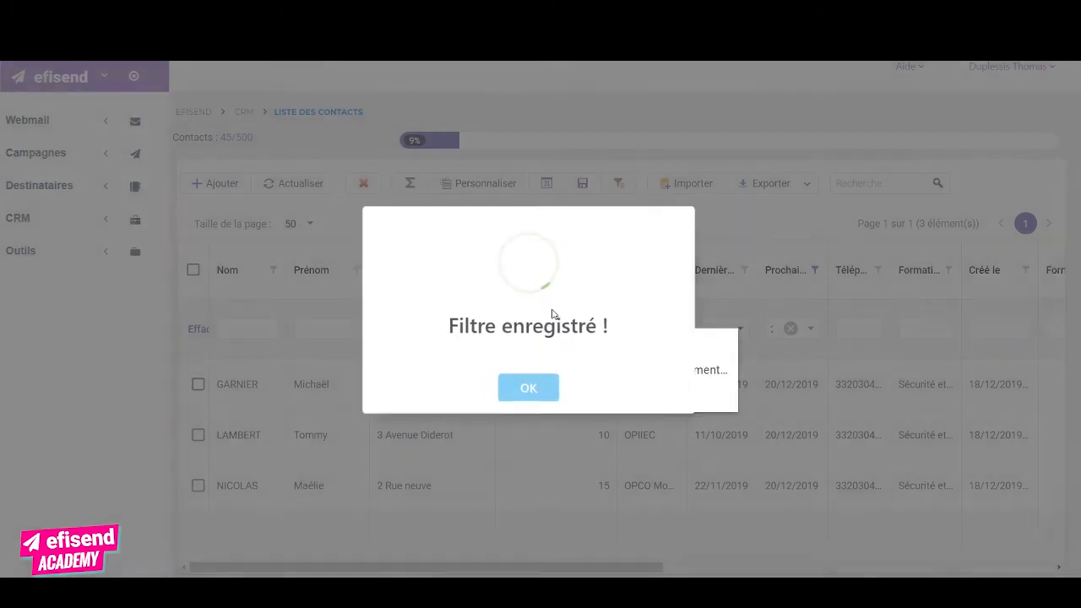
{"action": "left_click", "coordinate": [545, 385]}
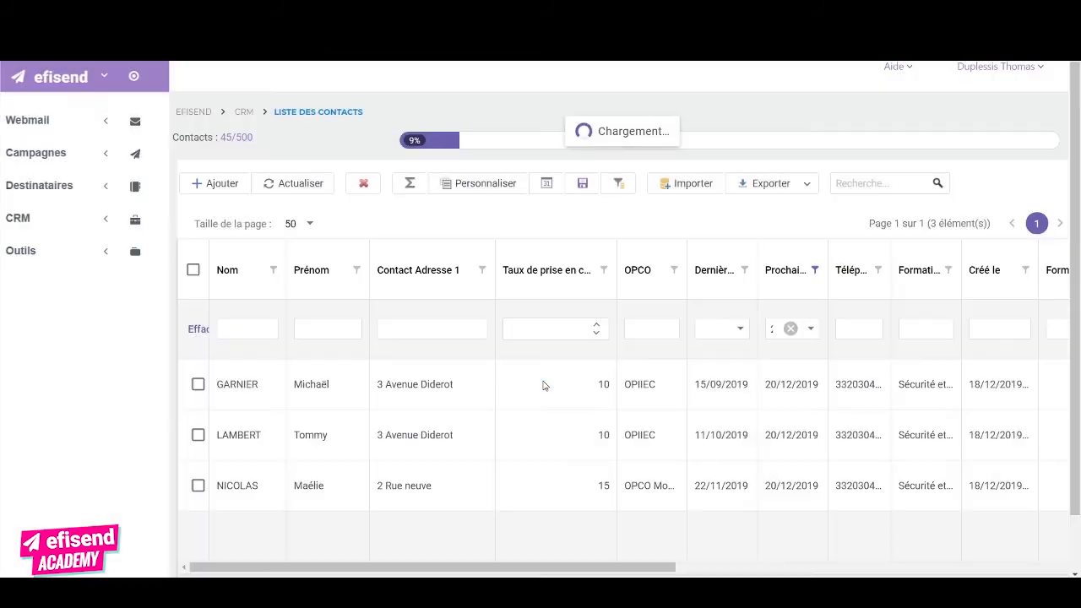
Clear the session date filter from the contact list and apply the saved filter "non validé"
{"action": "scroll", "coordinate": [802, 363], "scroll_direction": "down", "scroll_amount": 2}
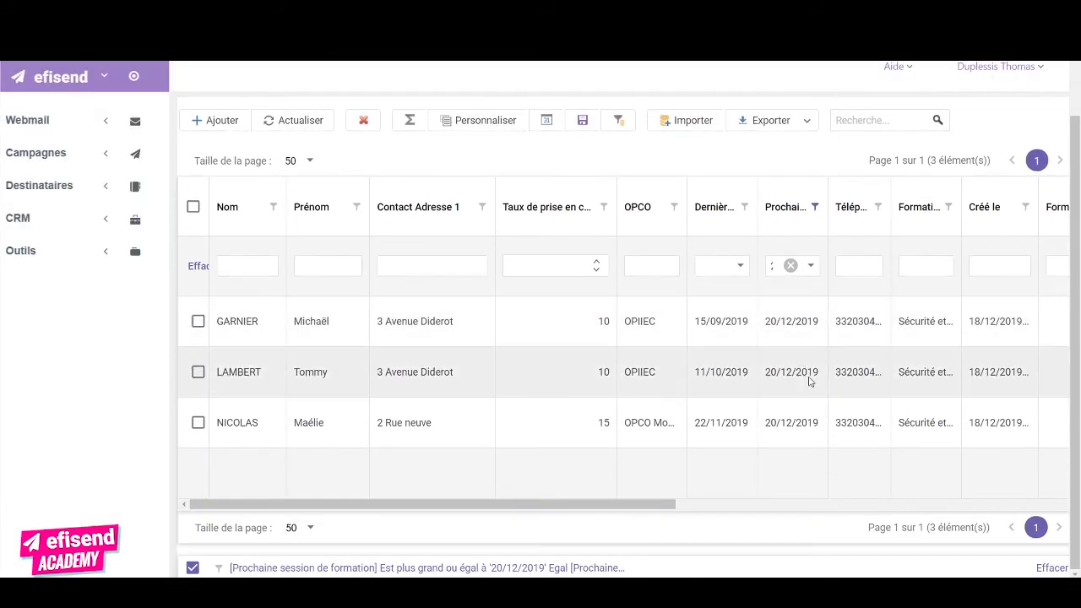
{"action": "left_click", "coordinate": [1049, 567]}
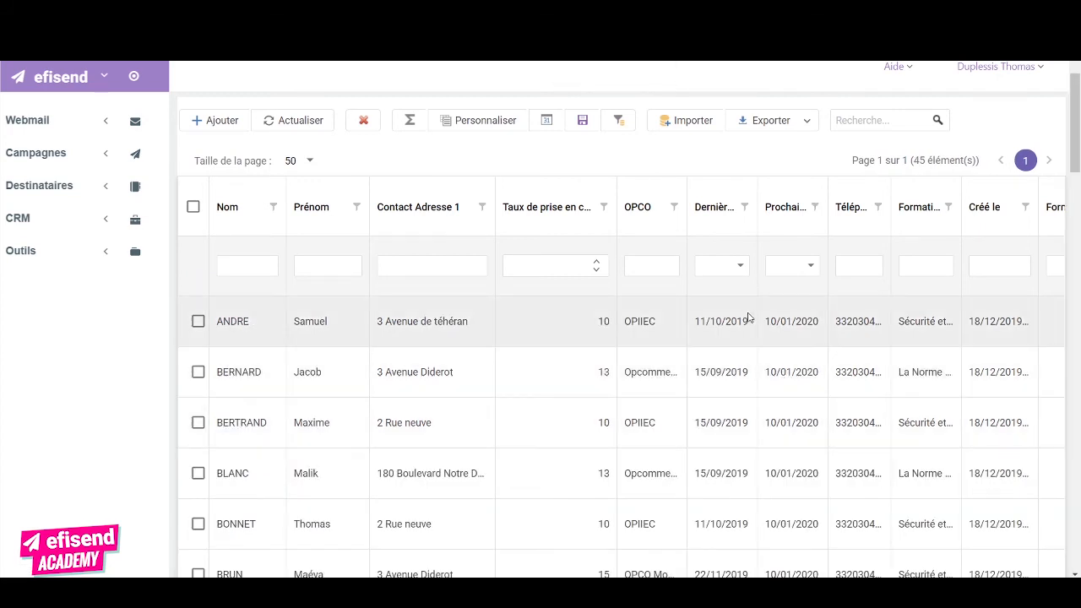
{"action": "left_click", "coordinate": [611, 125]}
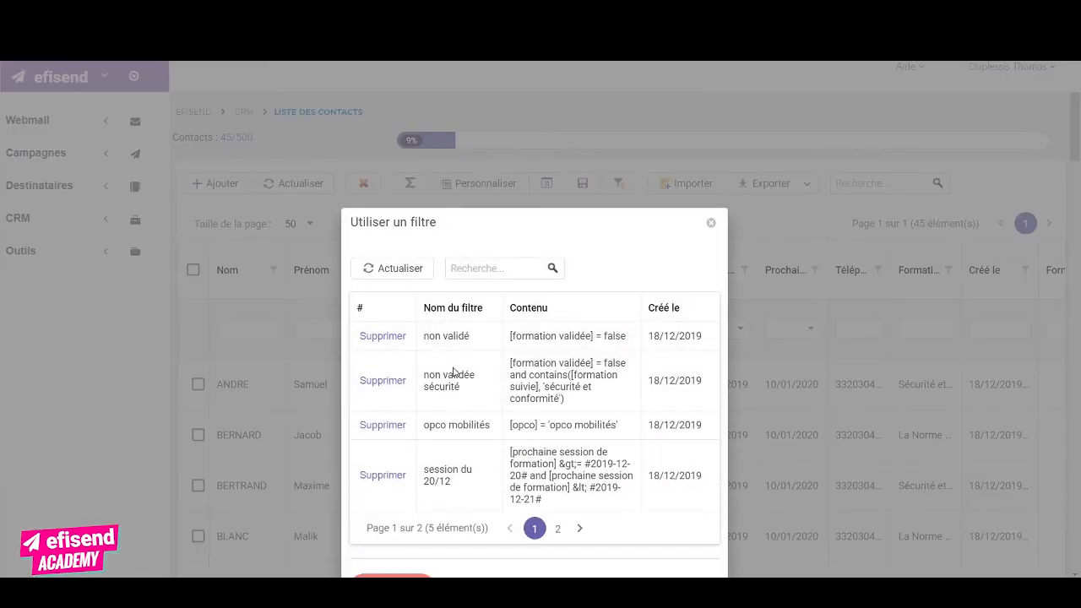
{"action": "left_click", "coordinate": [534, 338]}
{"action": "double_click", "coordinate": [528, 425]}
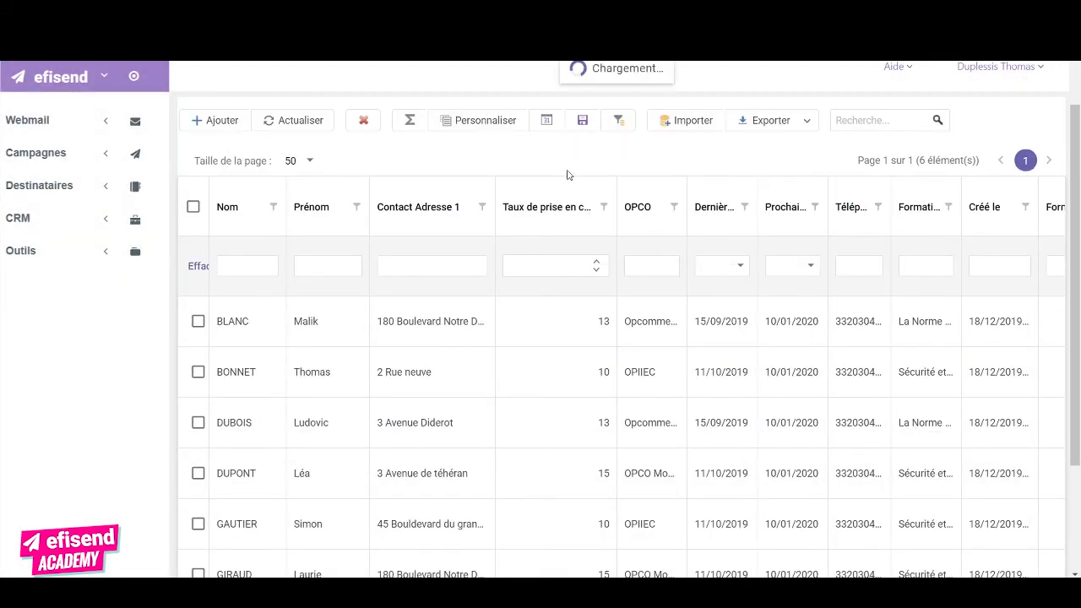
Review the filtered contacts and examine their values in the Formation validée column
{"action": "scroll", "coordinate": [528, 335], "scroll_direction": "down", "scroll_amount": 1}
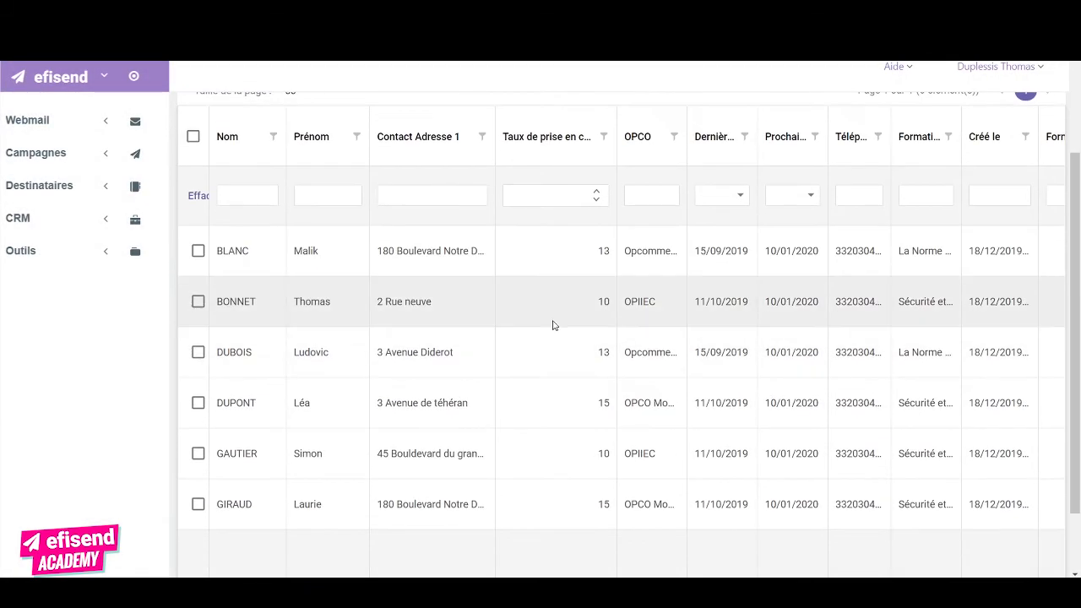
{"action": "scroll", "coordinate": [552, 323], "scroll_direction": "up", "scroll_amount": 2}
{"action": "scroll", "coordinate": [559, 313], "scroll_direction": "down", "scroll_amount": 3}
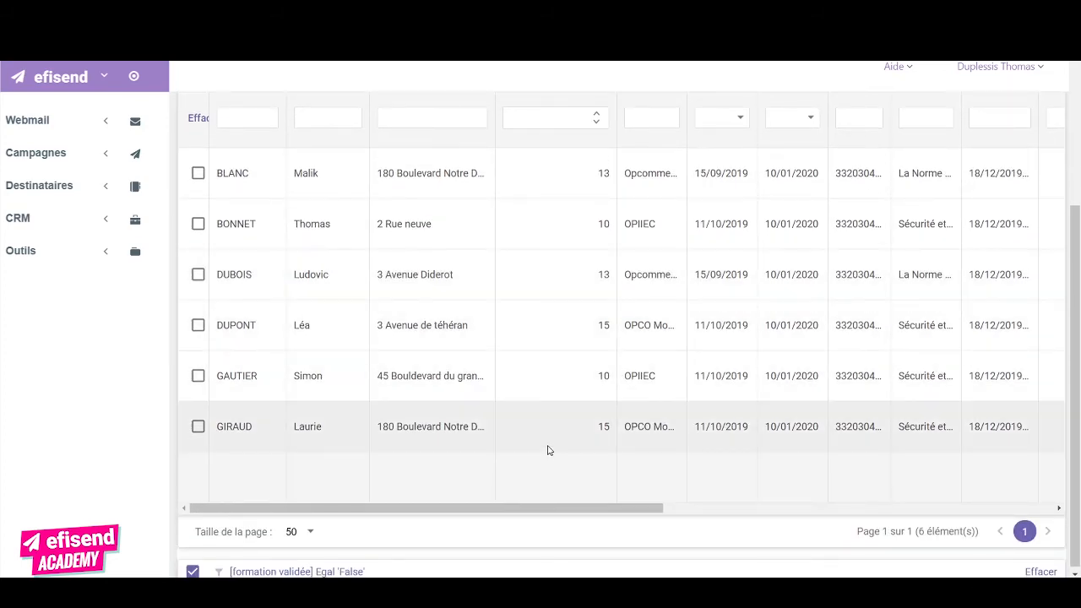
{"action": "left_click_drag", "start_coordinate": [528, 509], "coordinate": [716, 499]}
{"action": "scroll", "coordinate": [849, 379], "scroll_direction": "up", "scroll_amount": 3}
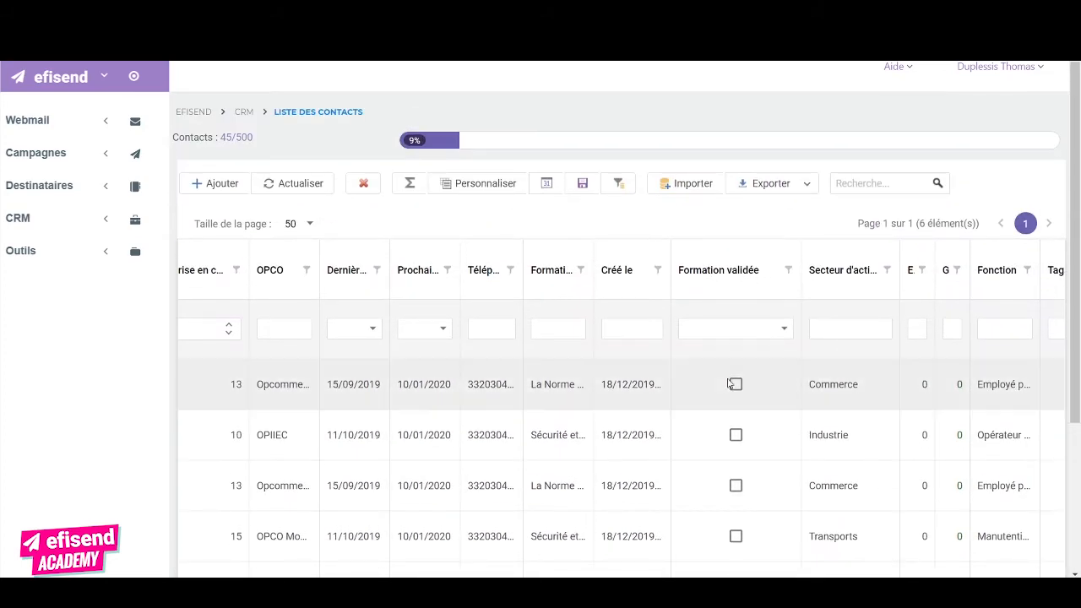
{"action": "scroll", "coordinate": [735, 437], "scroll_direction": "down", "scroll_amount": 2}
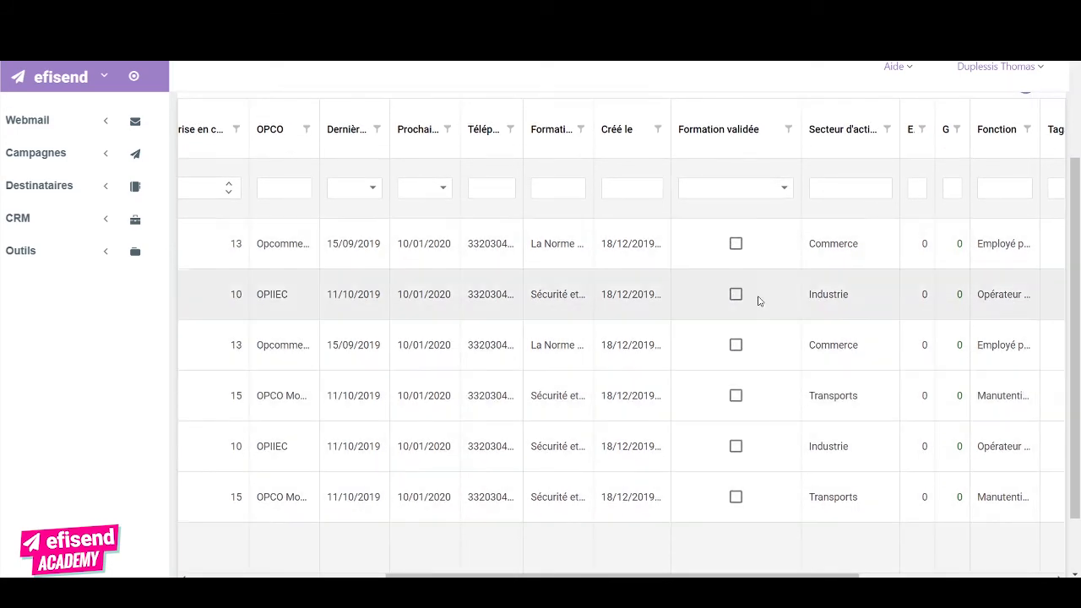
{"action": "scroll", "coordinate": [753, 343], "scroll_direction": "up", "scroll_amount": 2}
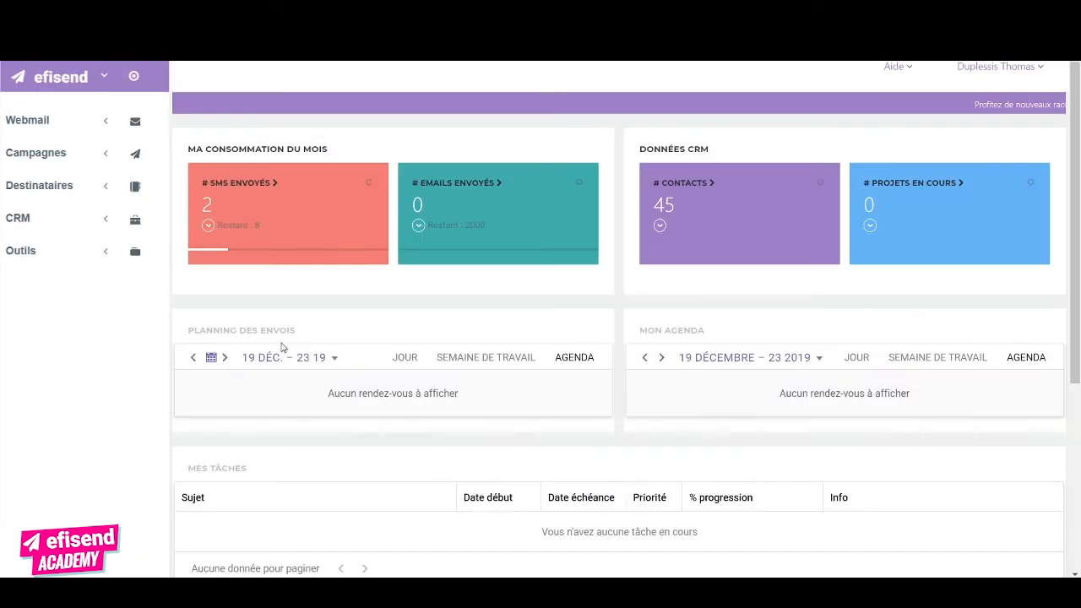
Create a new email campaign and show the CRM contacts as the source of recipients
{"action": "left_click", "coordinate": [65, 157]}
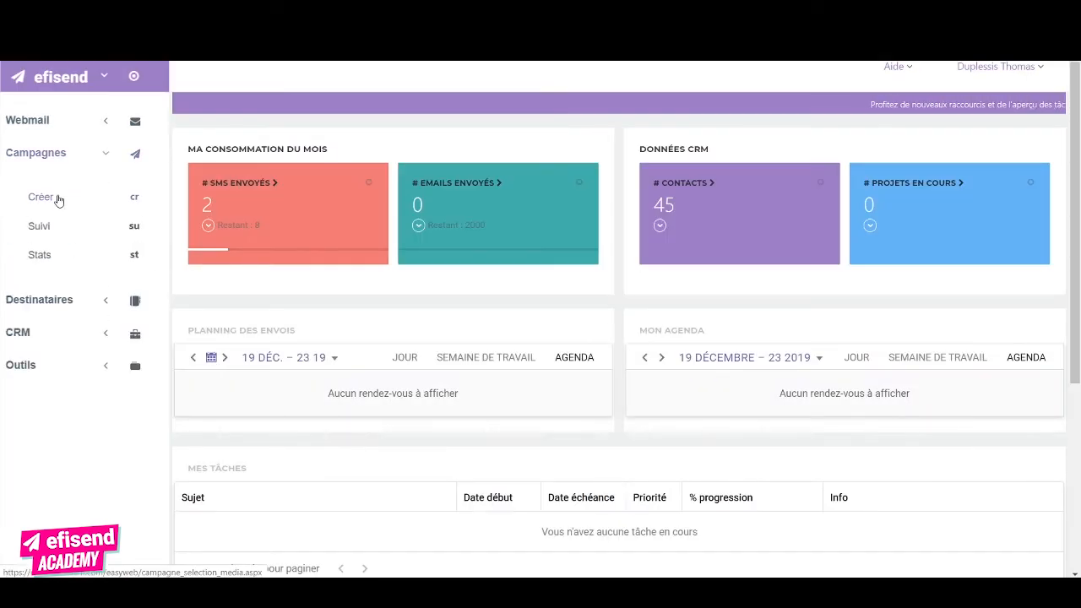
{"action": "left_click", "coordinate": [61, 206]}
{"action": "left_click", "coordinate": [320, 241]}
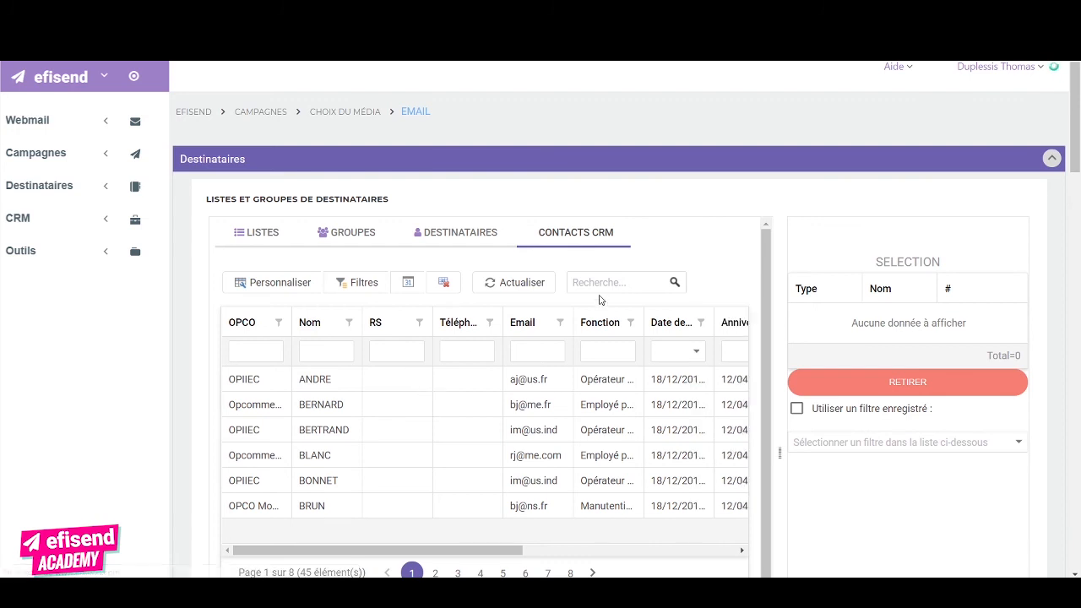
{"action": "scroll", "coordinate": [380, 262], "scroll_direction": "down", "scroll_amount": 2}
{"action": "scroll", "coordinate": [374, 288], "scroll_direction": "up", "scroll_amount": 1}
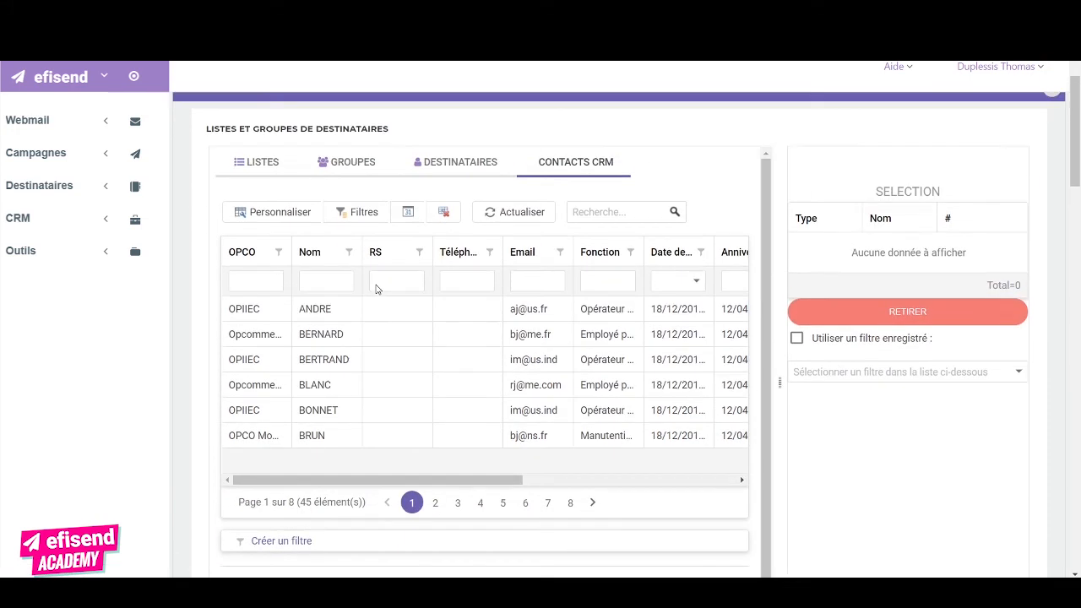
Apply the saved filter "opco mobilités" to the campaign's CRM contacts and close the filter dialog
{"action": "left_click", "coordinate": [374, 212]}
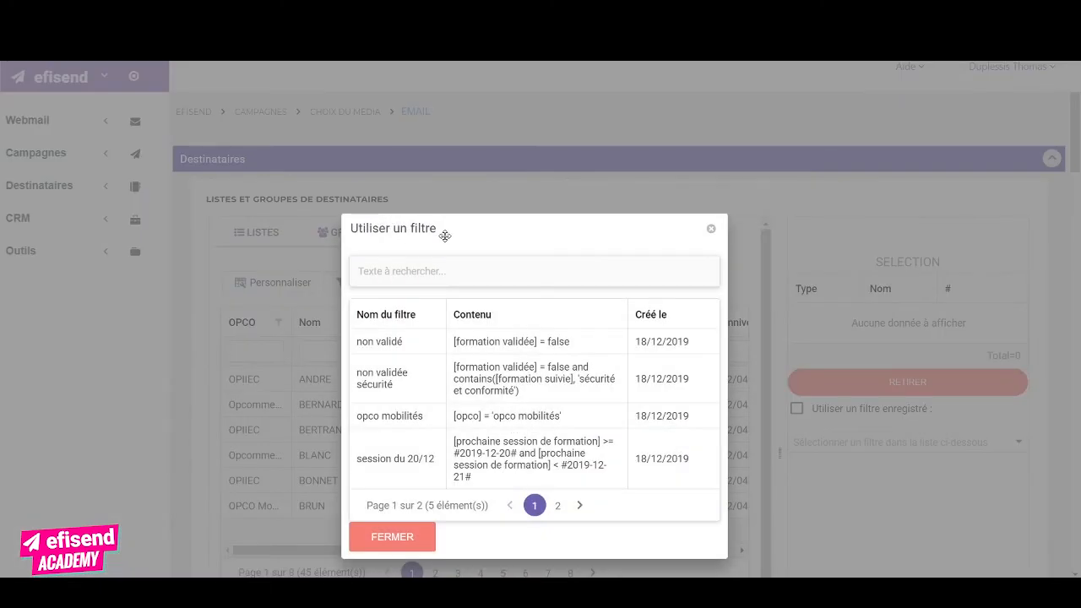
{"action": "left_click_drag", "start_coordinate": [441, 234], "coordinate": [450, 184]}
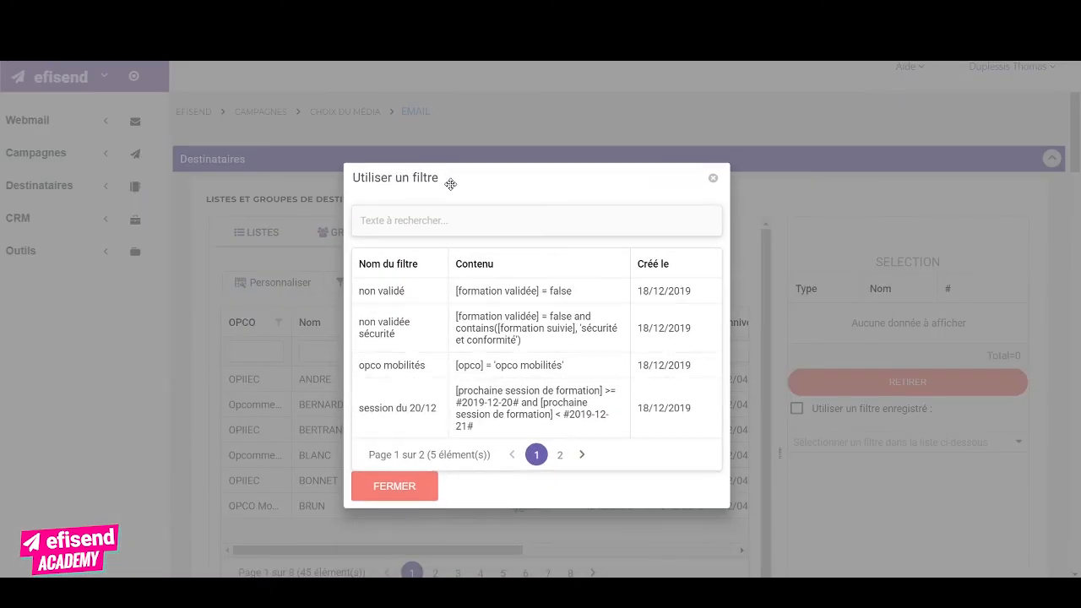
{"action": "left_click", "coordinate": [461, 372]}
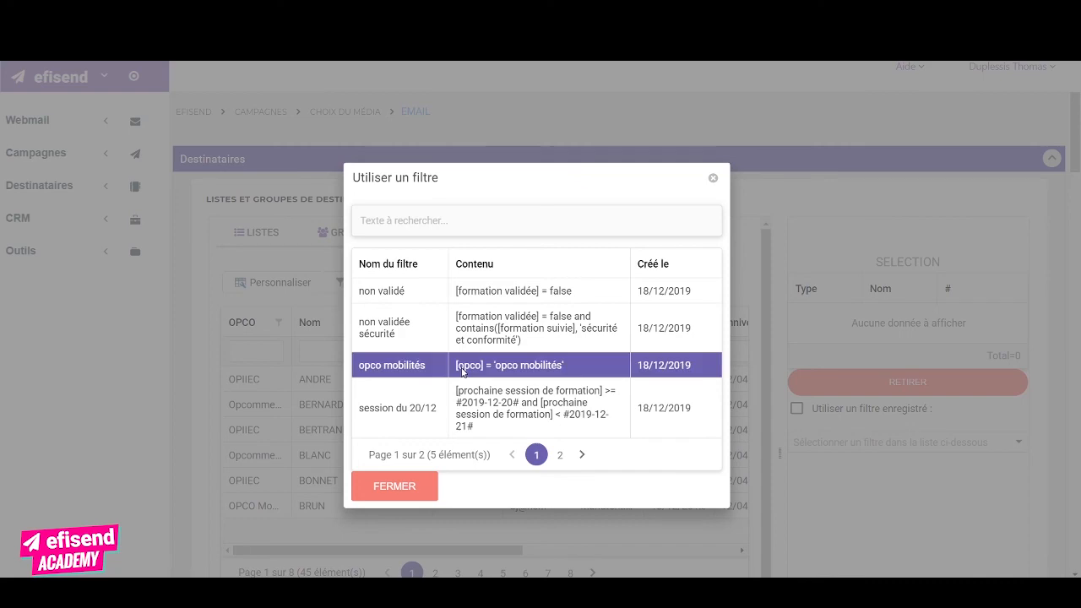
{"action": "left_click", "coordinate": [407, 486]}
{"action": "scroll", "coordinate": [405, 481], "scroll_direction": "down", "scroll_amount": 1}
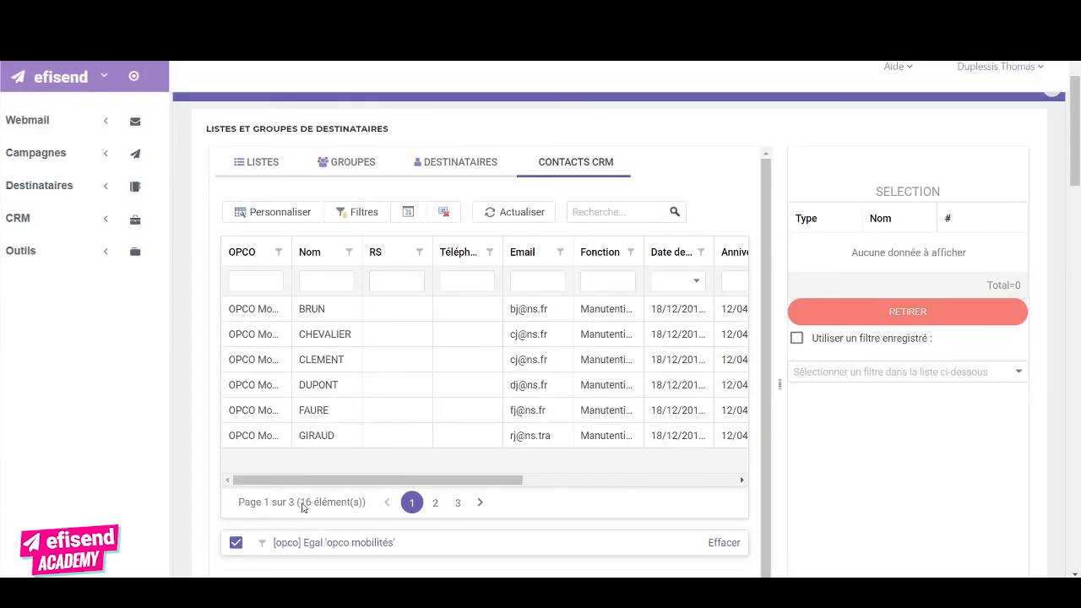
Check the number of filtered contacts and validate them as the campaign's recipient selection
{"action": "left_click_drag", "start_coordinate": [298, 509], "coordinate": [349, 513]}
{"action": "scroll", "coordinate": [422, 472], "scroll_direction": "down", "scroll_amount": 1}
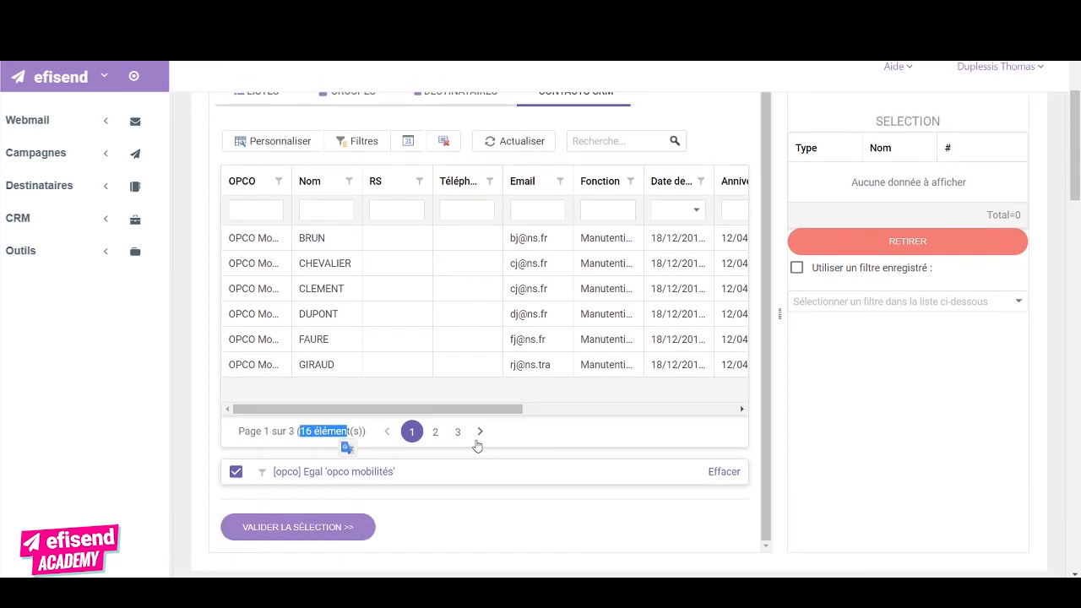
{"action": "left_click", "coordinate": [297, 528]}
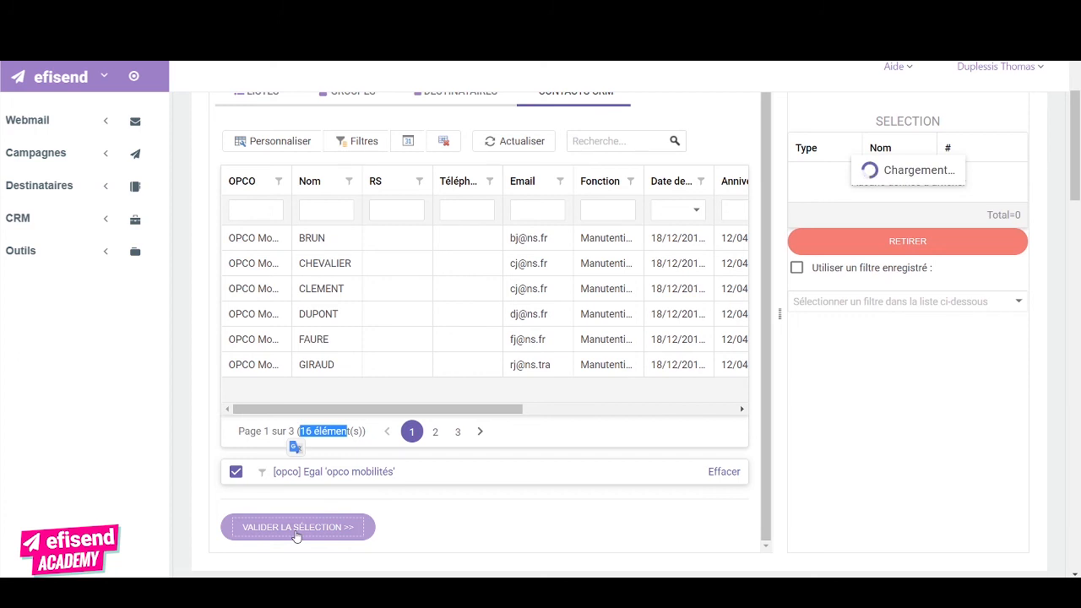
{"action": "left_click", "coordinate": [890, 184]}
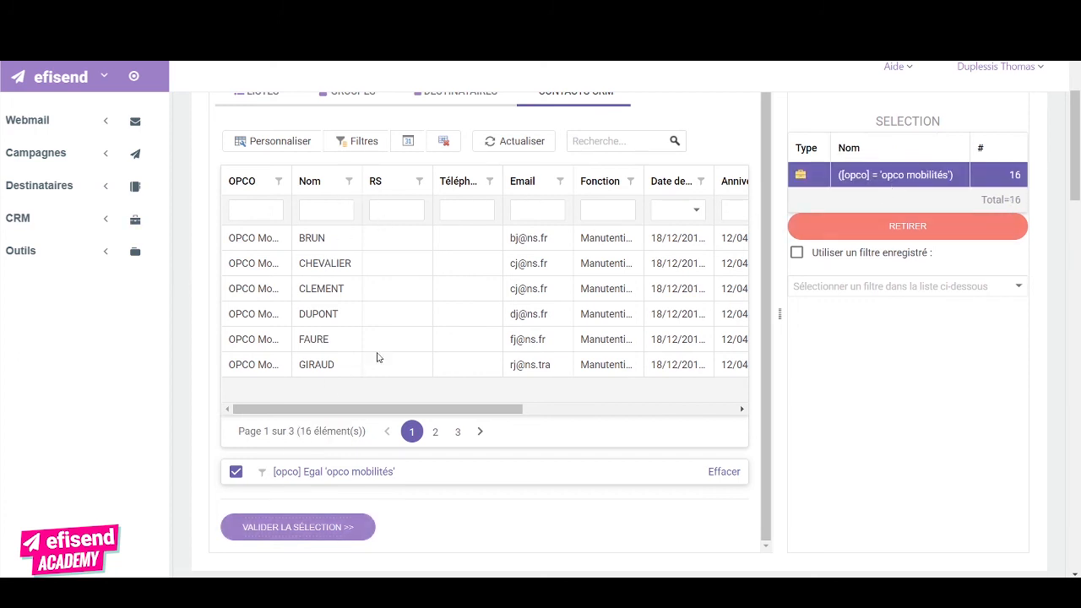
{"action": "scroll", "coordinate": [869, 237], "scroll_direction": "up", "scroll_amount": 2}
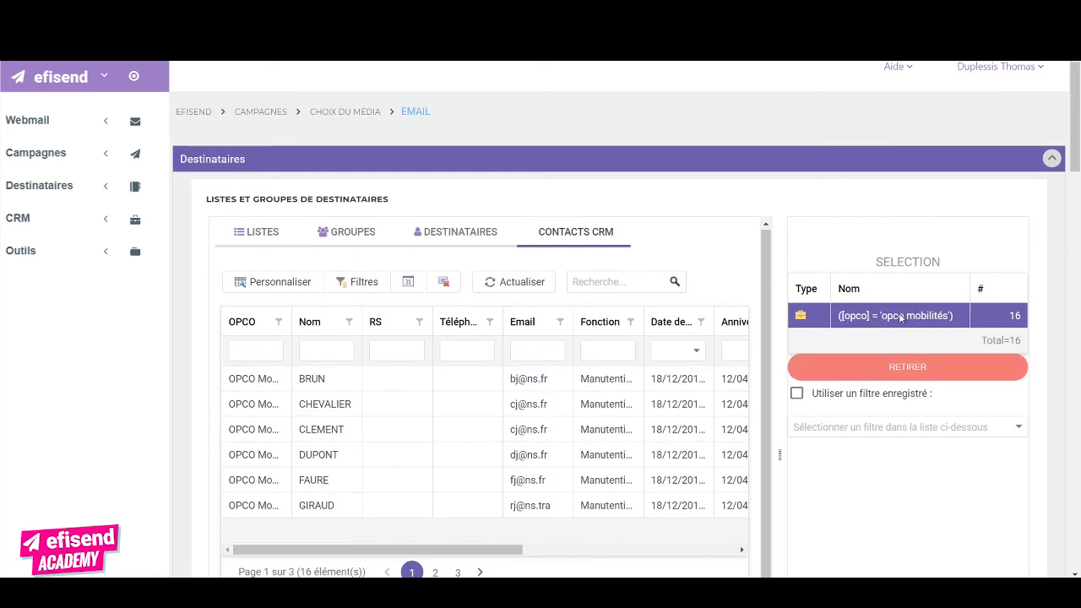
{"action": "scroll", "coordinate": [794, 347], "scroll_direction": "down", "scroll_amount": 10}
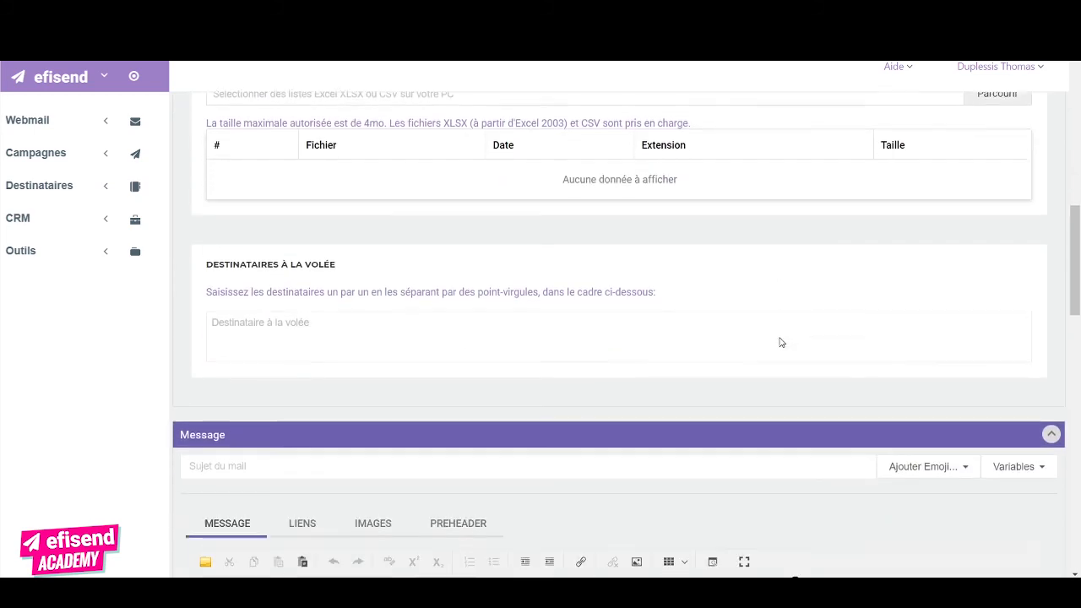
{"action": "scroll", "coordinate": [781, 342], "scroll_direction": "down", "scroll_amount": 3}
{"action": "left_click", "coordinate": [466, 319]}
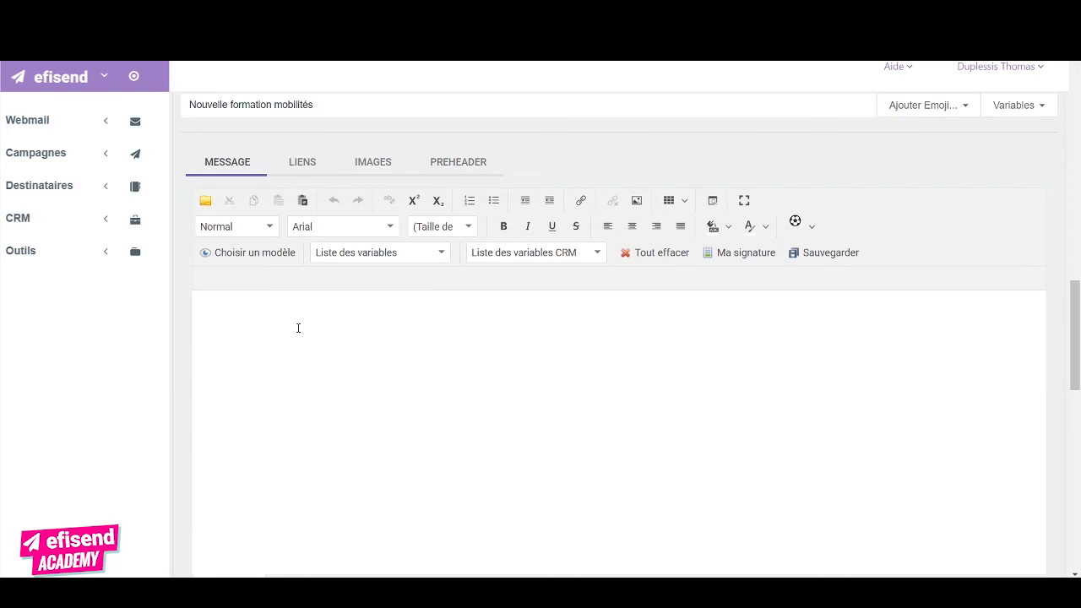
{"action": "type", "text": "Bonjour @CONTACT PRENOM@, Nous vous informons que notre prochaine formation mobilité se déroulera près de chez vous, à @CONTACT VILLE@. Profitez en vite !"}
{"action": "left_click", "coordinate": [342, 307]}
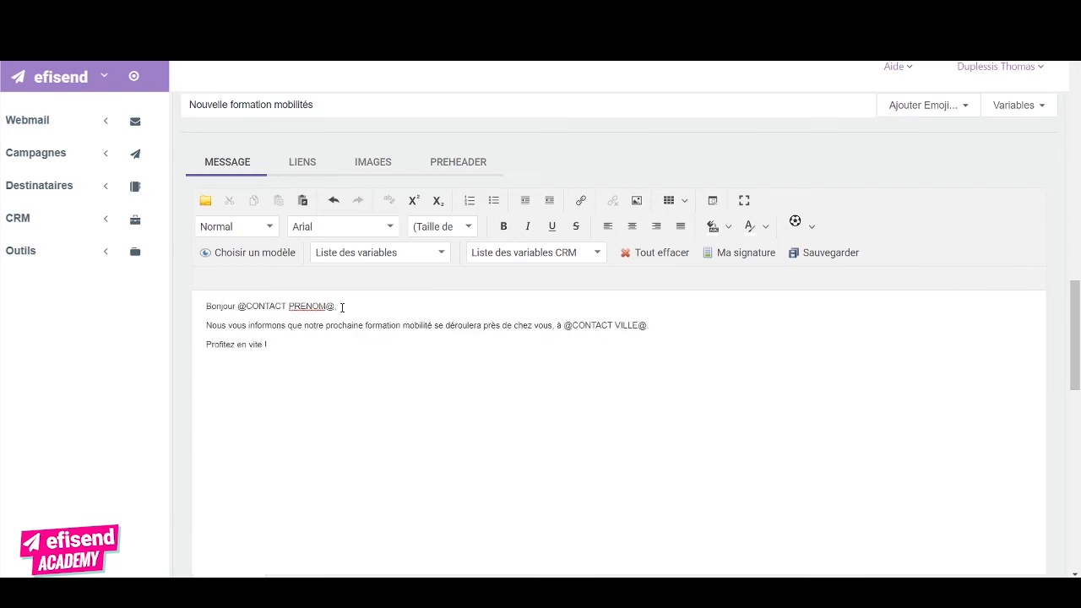
Examine the first name and city variables in the message and the CRM variables available for insertion
{"action": "left_click_drag", "start_coordinate": [336, 307], "coordinate": [241, 299]}
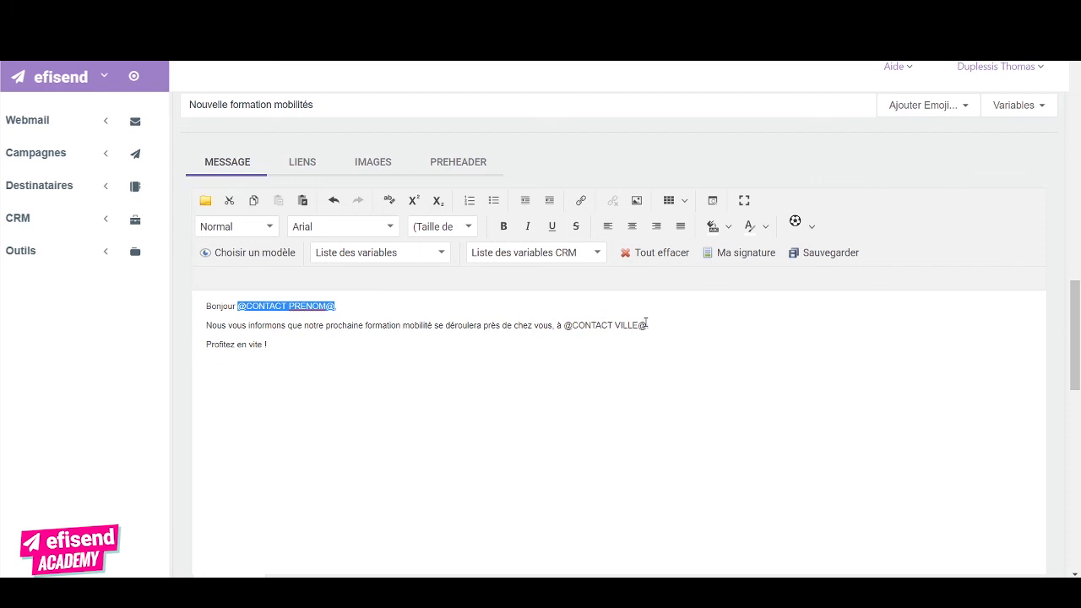
{"action": "left_click_drag", "start_coordinate": [646, 325], "coordinate": [574, 327]}
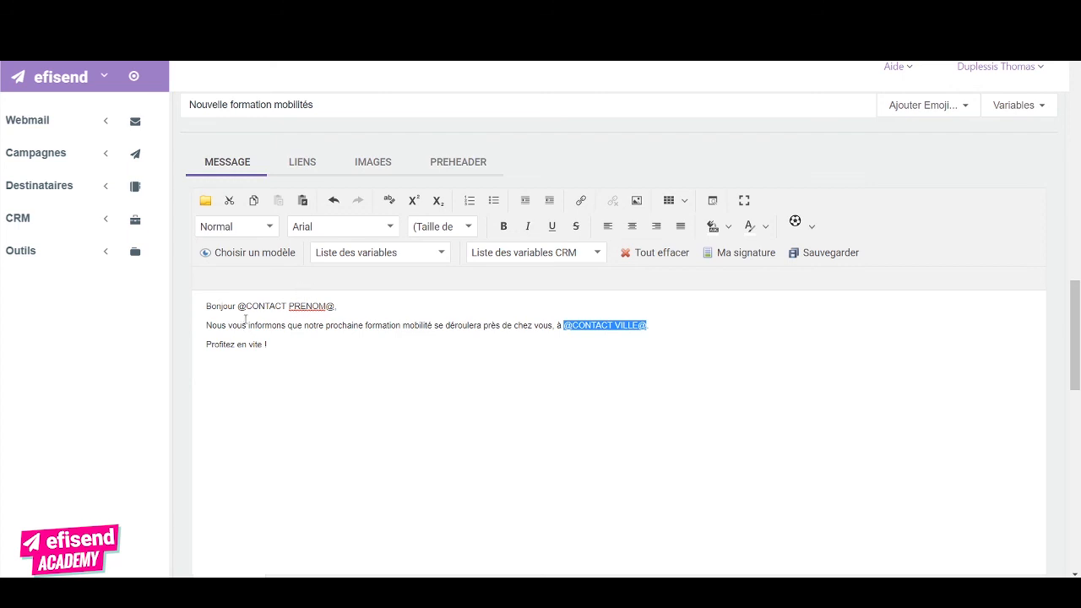
{"action": "left_click", "coordinate": [564, 253]}
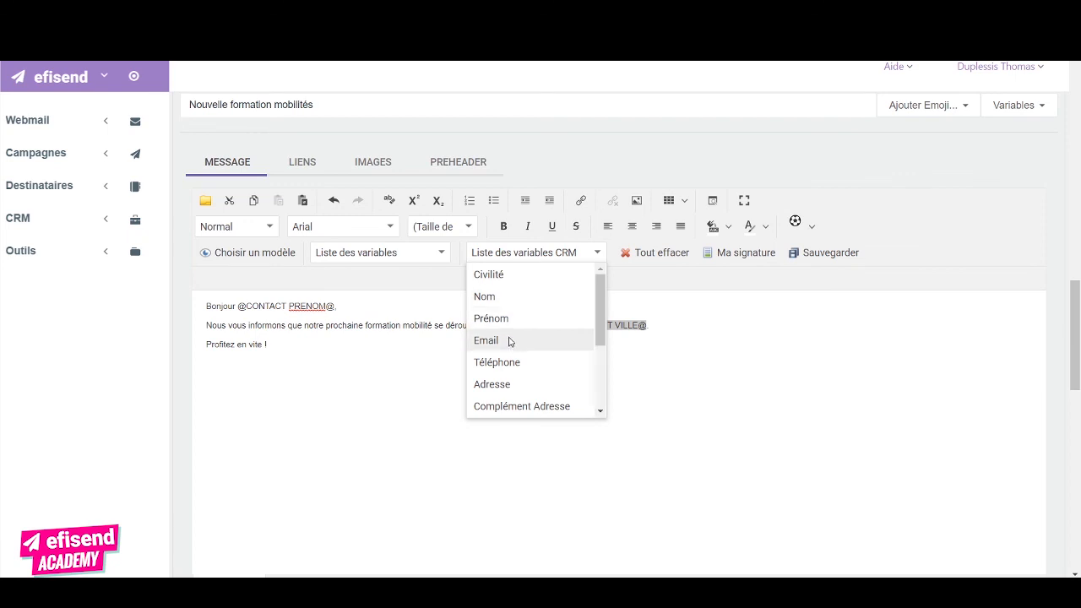
{"action": "scroll", "coordinate": [518, 390], "scroll_direction": "down", "scroll_amount": 1}
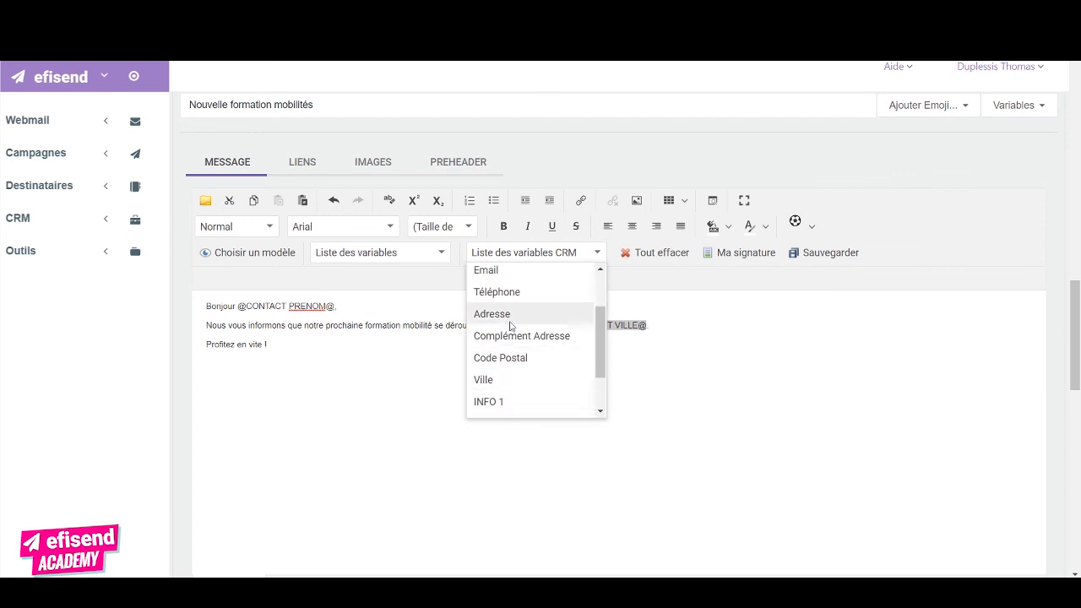
{"action": "scroll", "coordinate": [531, 385], "scroll_direction": "down", "scroll_amount": 1}
{"action": "scroll", "coordinate": [535, 374], "scroll_direction": "down", "scroll_amount": 1}
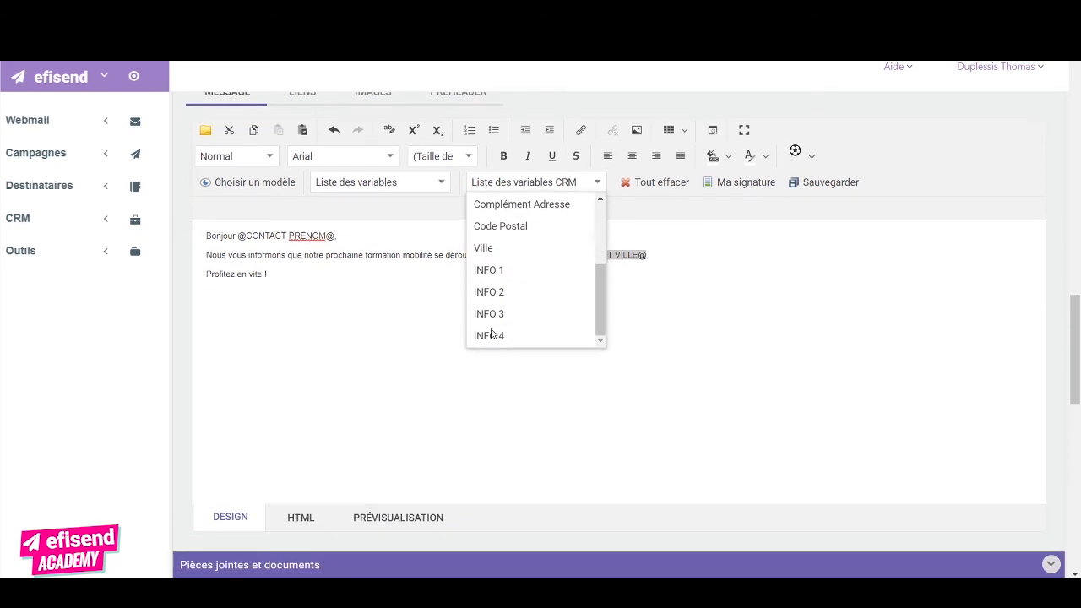
{"action": "left_click", "coordinate": [402, 287]}
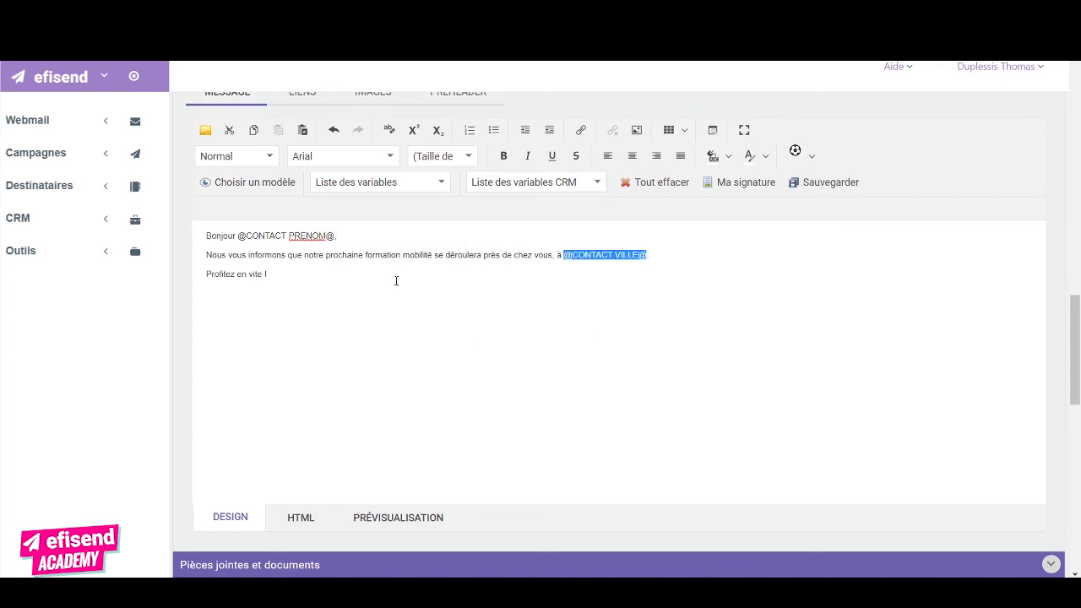
{"action": "left_click", "coordinate": [396, 277]}
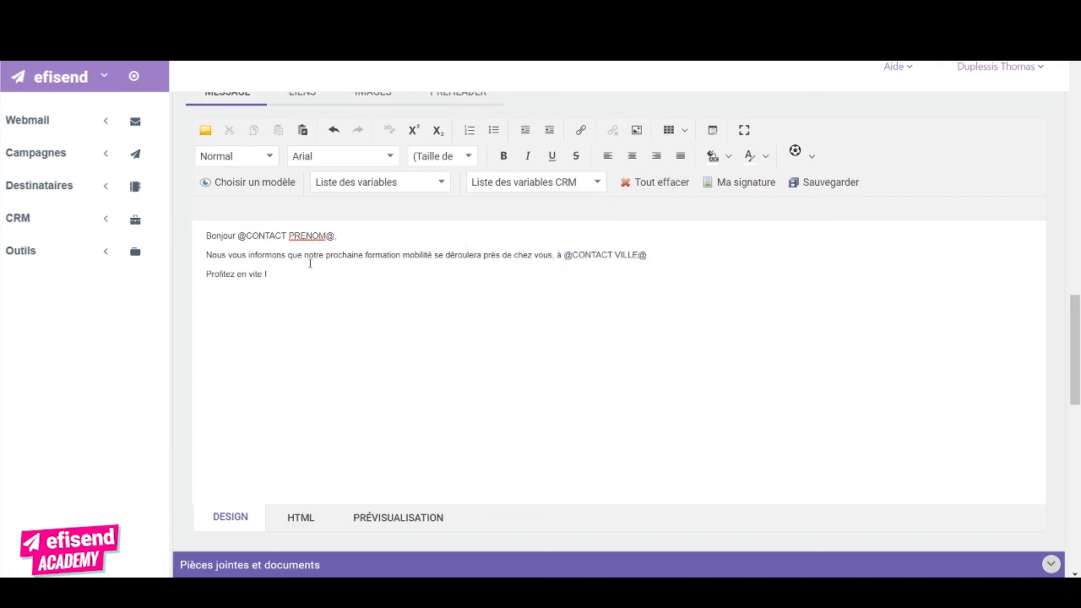
Preview the email with the CRM data of the third filtered contact and check the personalised first name
{"action": "scroll", "coordinate": [374, 295], "scroll_direction": "down", "scroll_amount": 10}
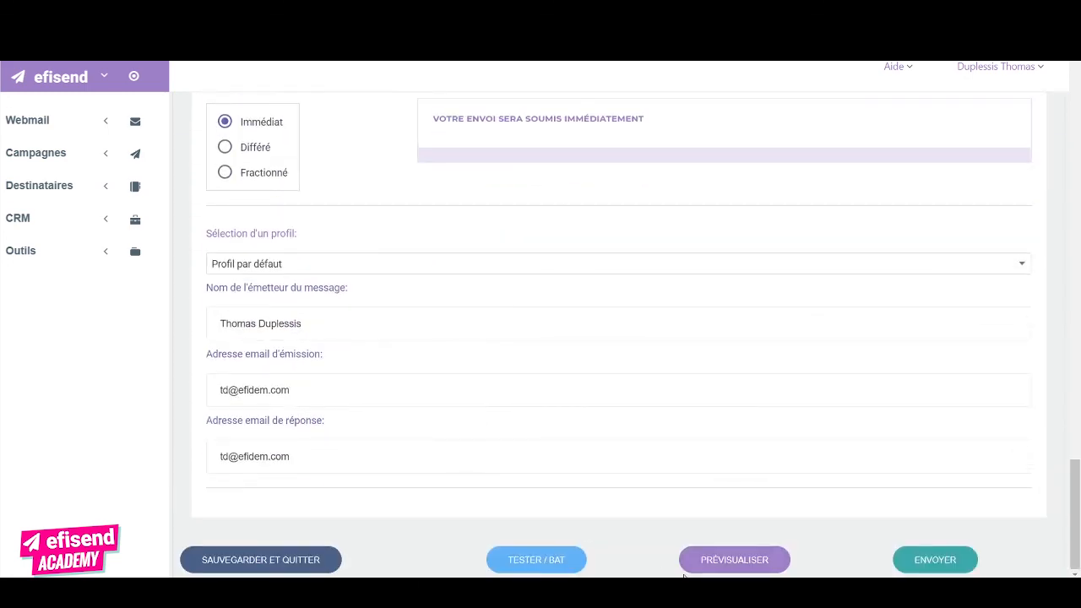
{"action": "left_click", "coordinate": [721, 560]}
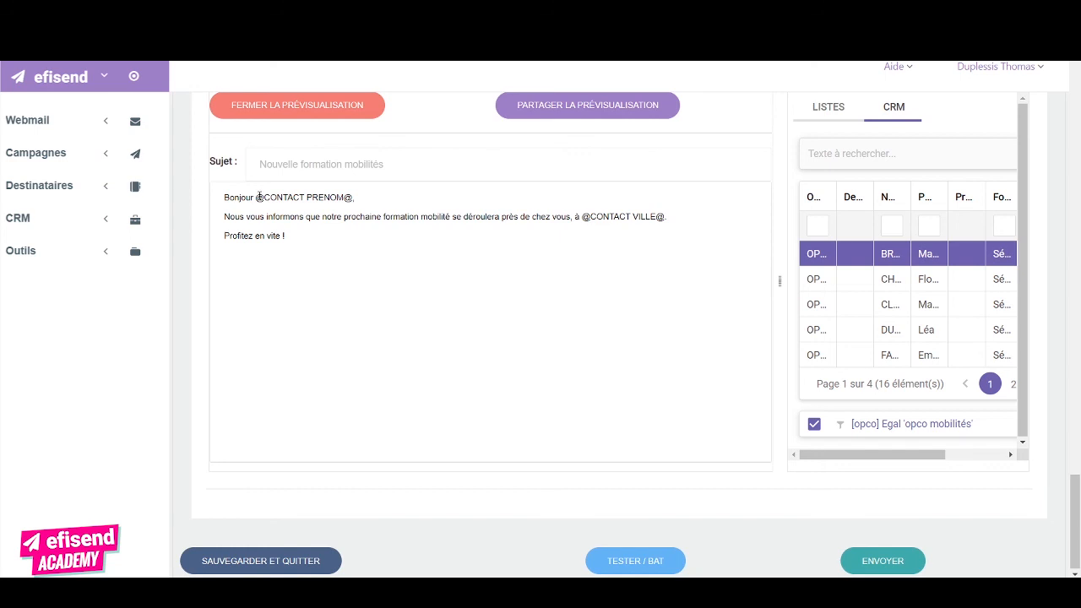
{"action": "left_click_drag", "start_coordinate": [256, 197], "coordinate": [353, 197]}
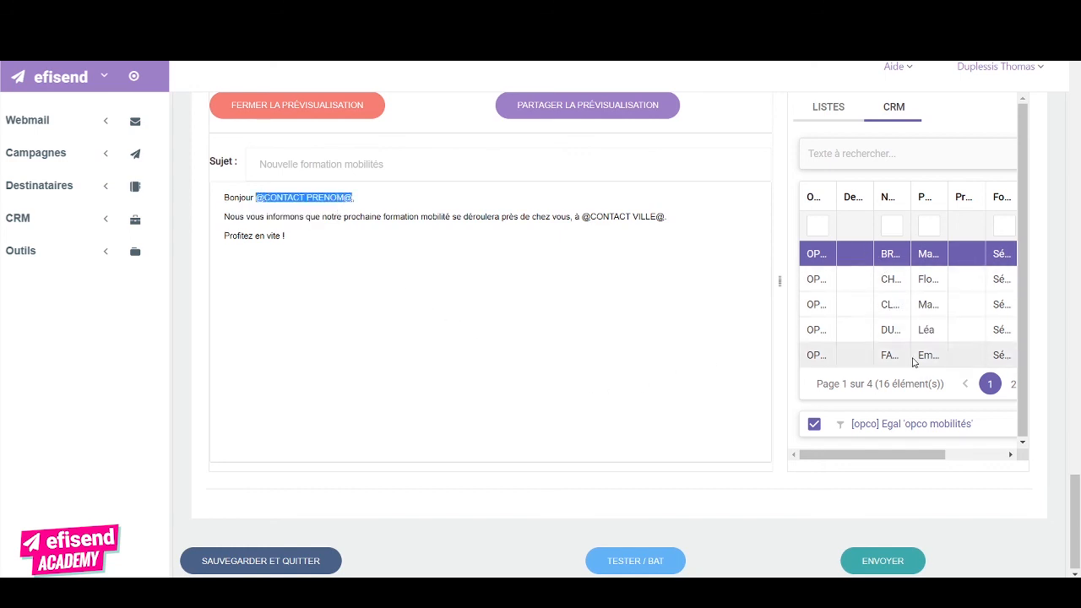
{"action": "mouse_move", "coordinate": [880, 454]}
{"action": "left_mouse_down"}
{"action": "mouse_move", "coordinate": [920, 460]}
{"action": "mouse_move", "coordinate": [878, 463]}
{"action": "left_mouse_up"}
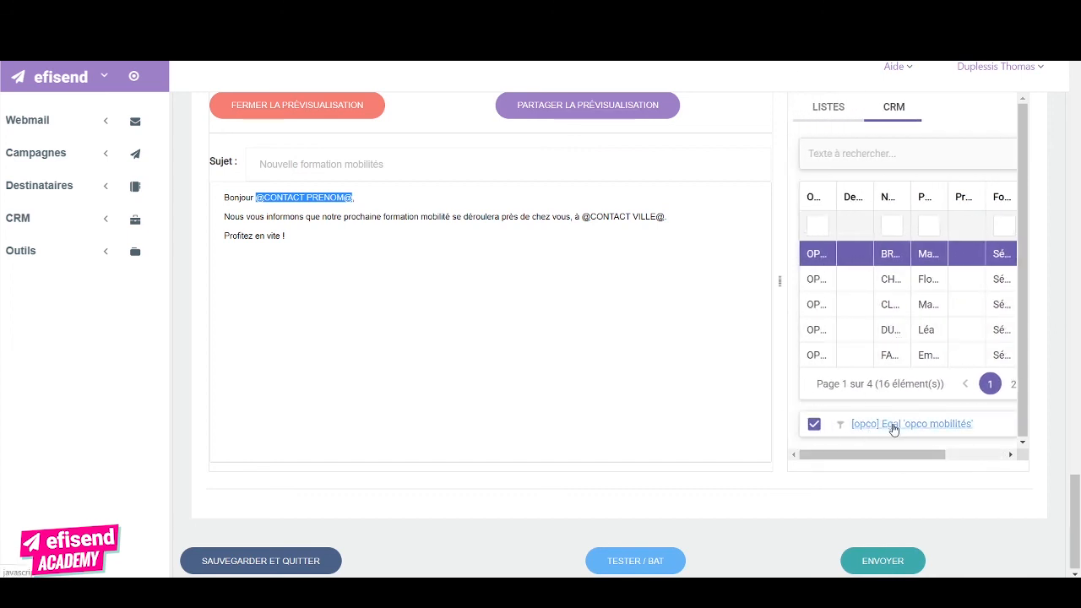
{"action": "left_click", "coordinate": [896, 318]}
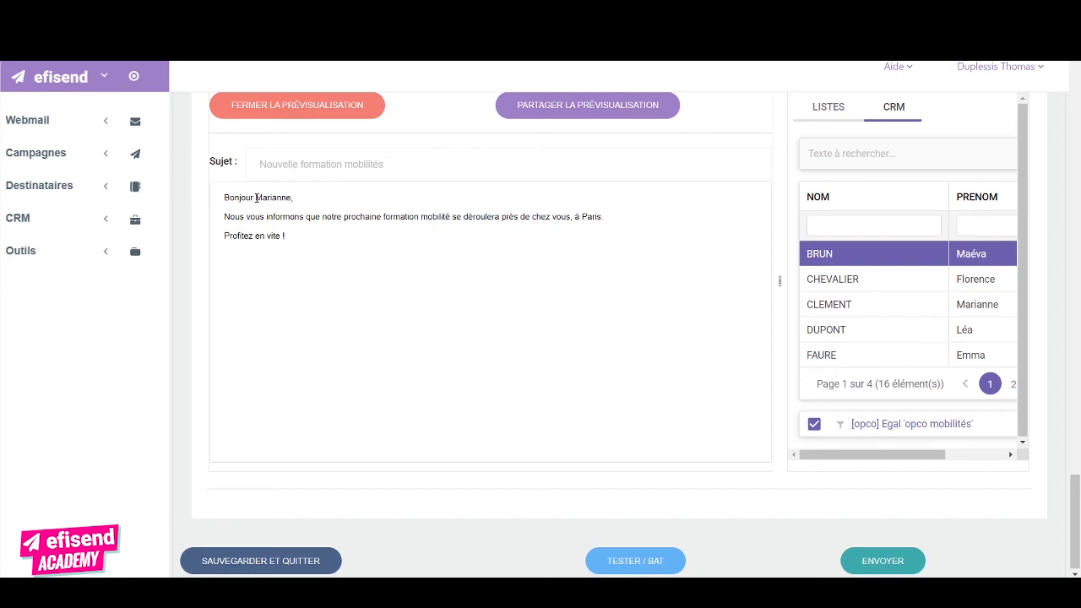
{"action": "left_click_drag", "start_coordinate": [255, 197], "coordinate": [280, 209]}
{"action": "left_click", "coordinate": [564, 251]}
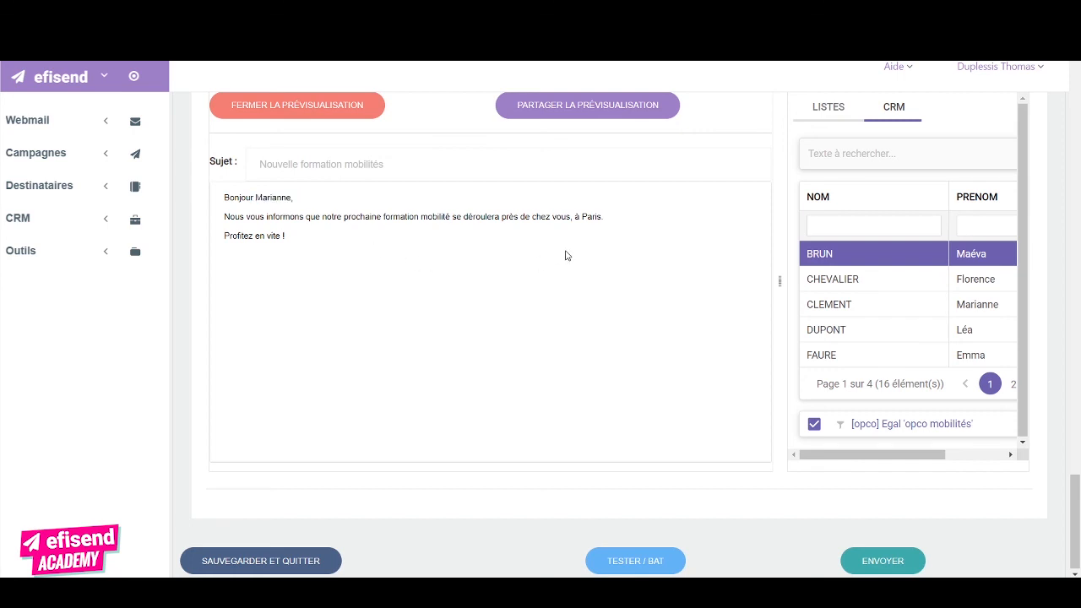